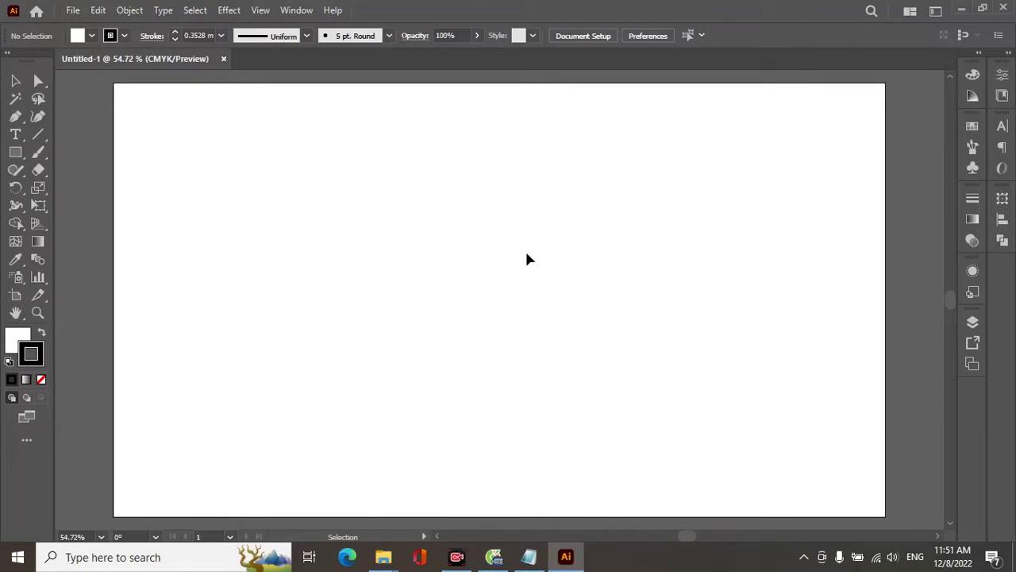
# Step: Open the Object menu and browse its Path, Intertwine and Repeat submenus
pyautogui.click(125, 11)
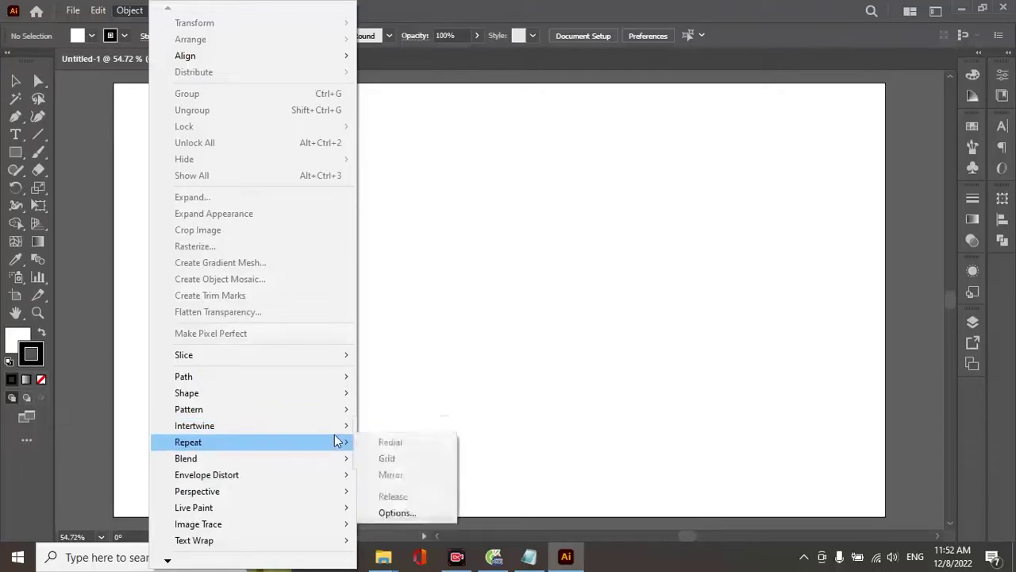
pyautogui.moveTo(189, 442)
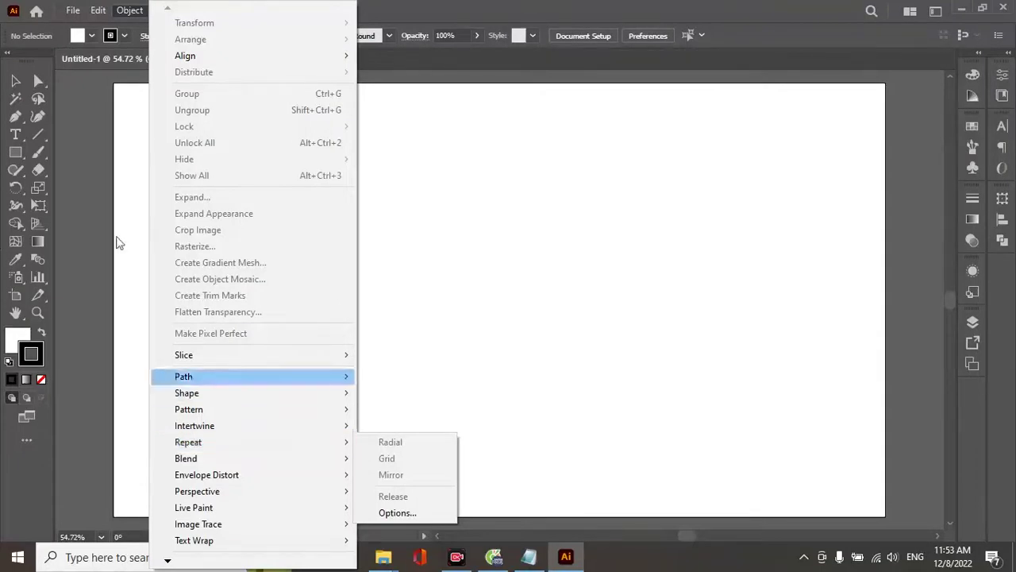
# Step: Draw a hexagon with the Polygon tool and move it toward the artboard centre
pyautogui.click(429, 230)
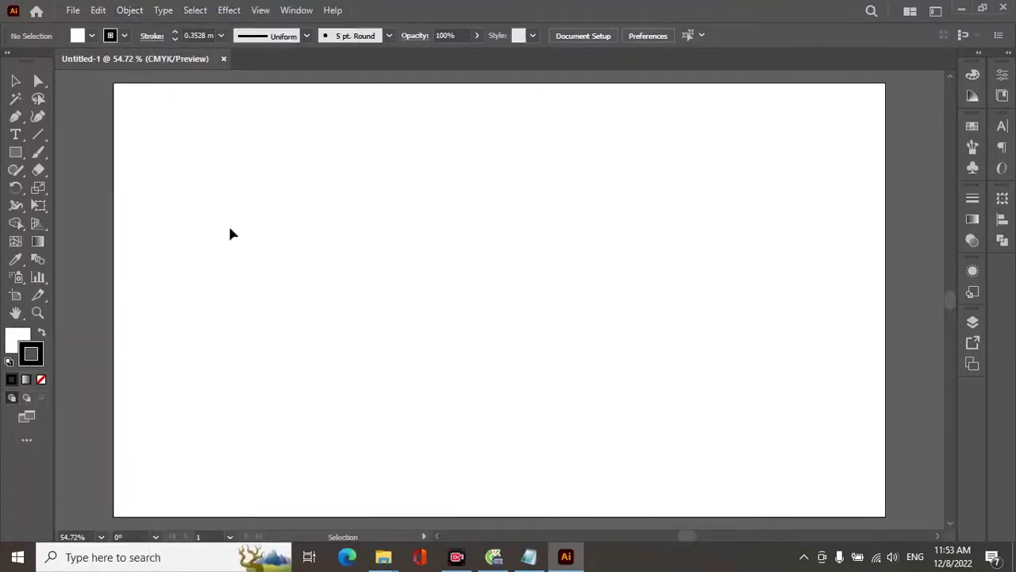
pyautogui.click(18, 157)
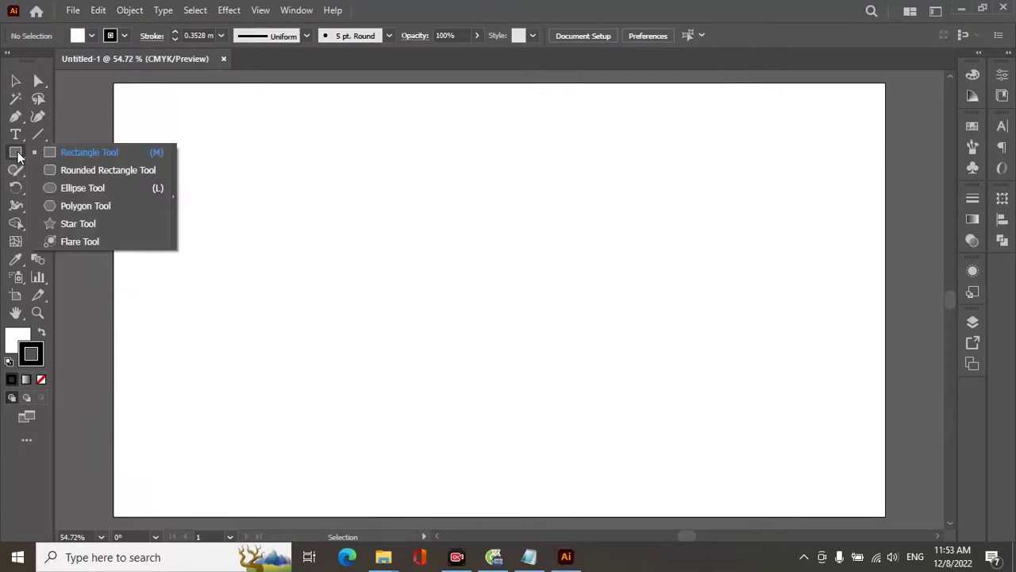
pyautogui.click(73, 208)
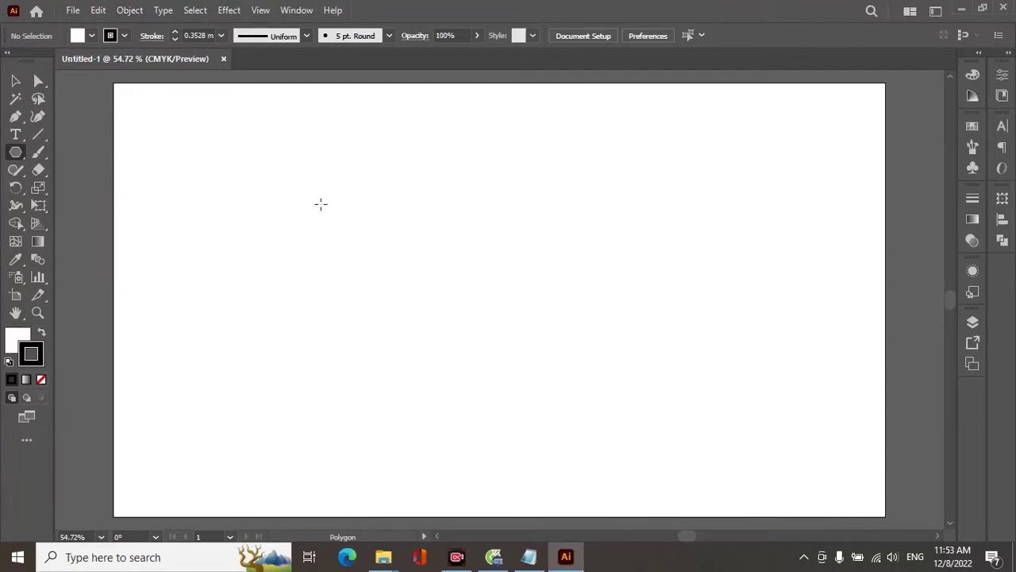
pyautogui.moveTo(327, 193)
pyautogui.mouseDown()
pyautogui.moveTo(431, 316)
pyautogui.moveTo(411, 296)
pyautogui.mouseUp()
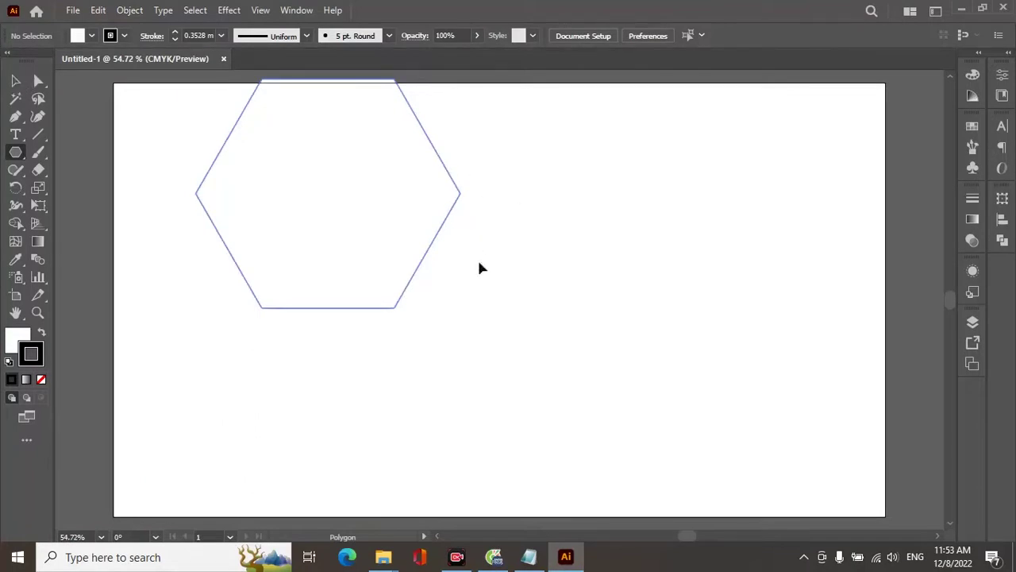
pyautogui.press('v')
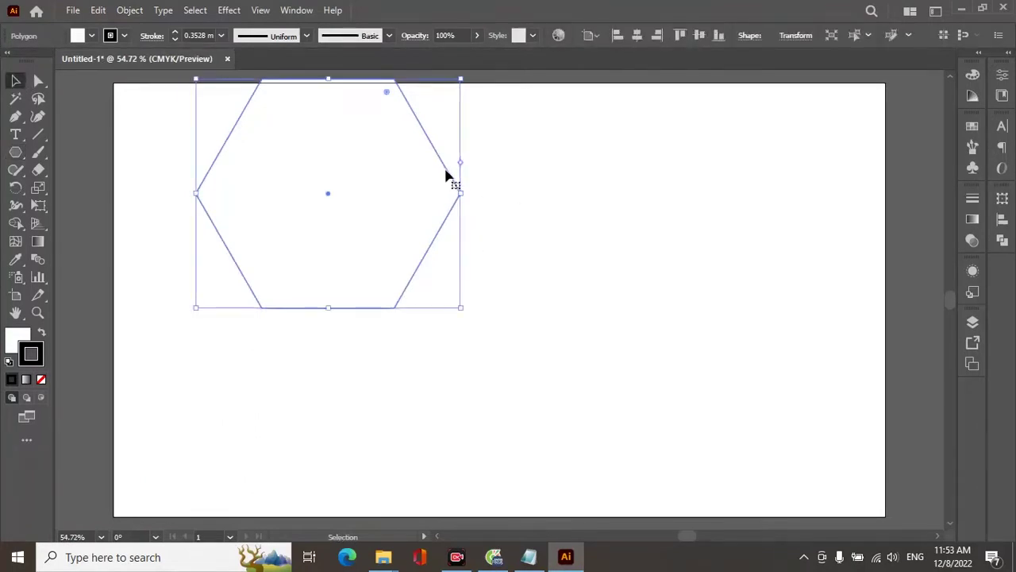
pyautogui.moveTo(446, 177); pyautogui.dragTo(524, 249)
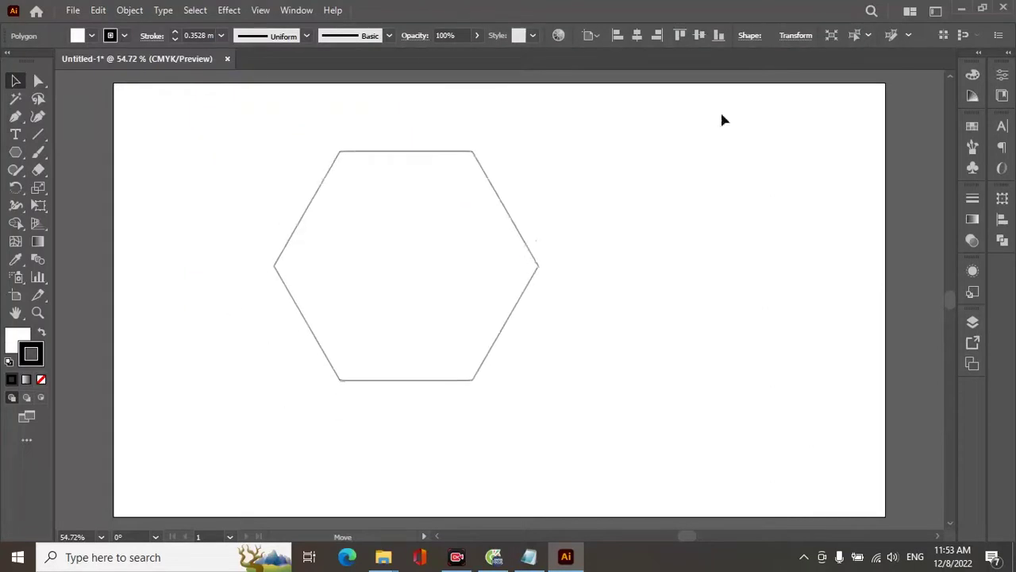
# Step: Change the polygon's side count to 3, turning it into a triangle
pyautogui.click(749, 35)
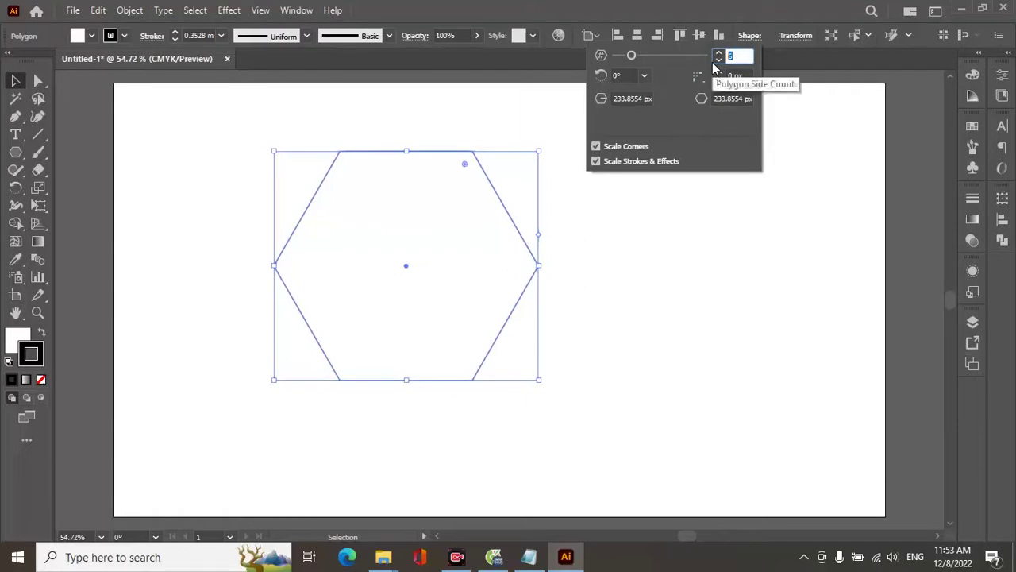
pyautogui.write('3')
pyautogui.press('Tab')
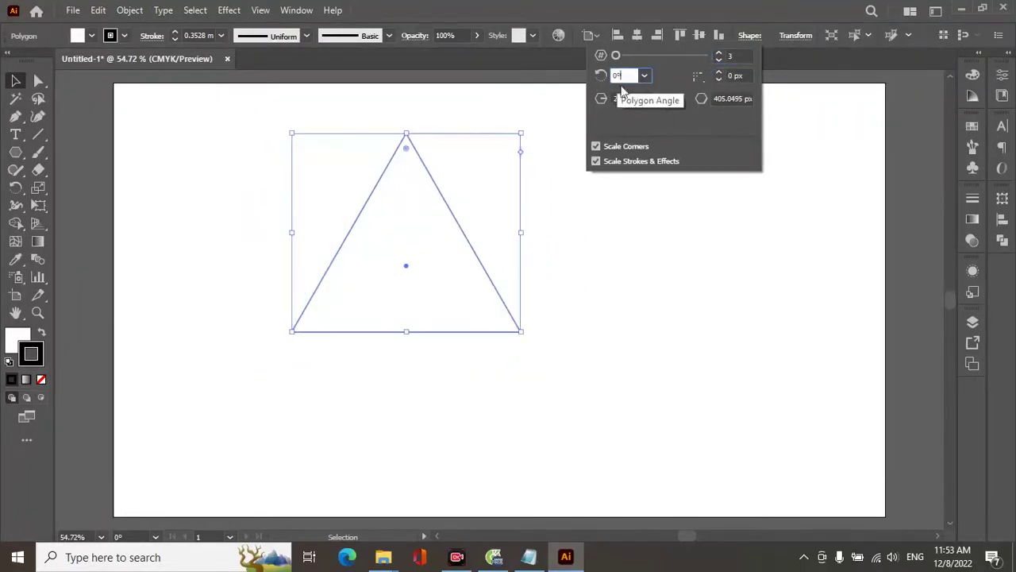
pyautogui.click(347, 196)
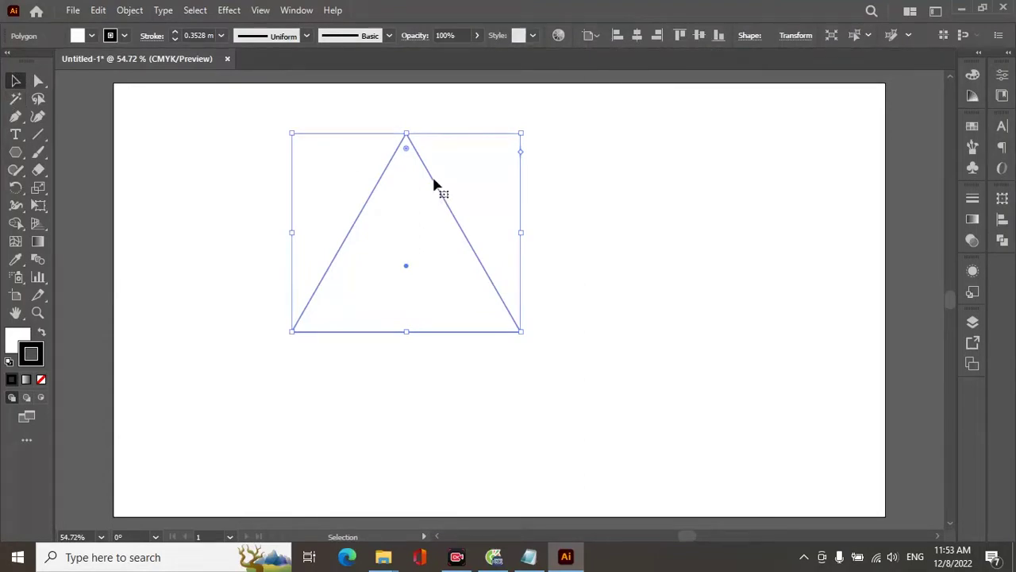
# Step: Give the triangle no fill and a 6 mm CMYK Red stroke
pyautogui.click(21, 338)
pyautogui.click(42, 378)
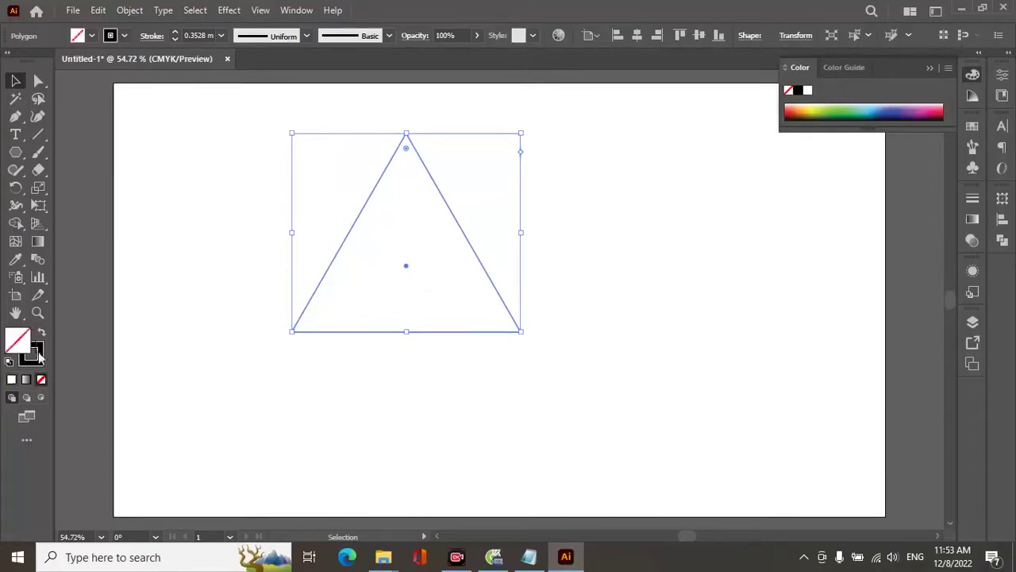
pyautogui.click(32, 354)
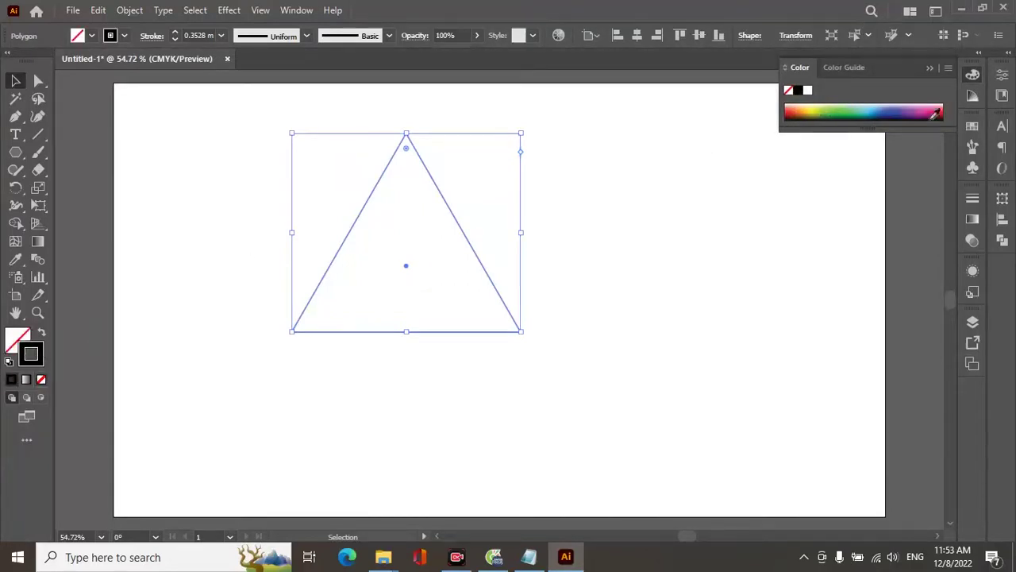
pyautogui.click(972, 127)
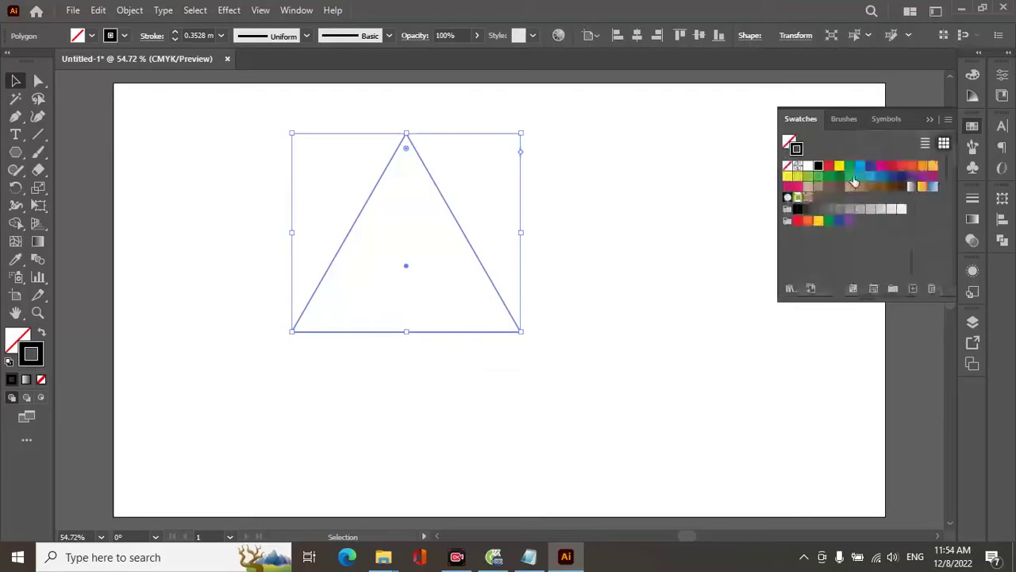
pyautogui.click(830, 168)
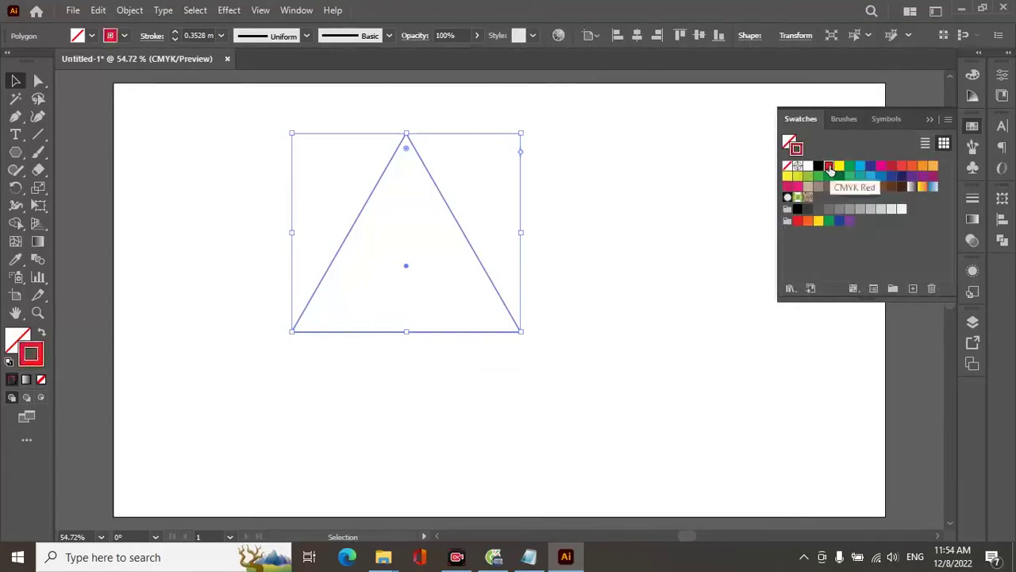
pyautogui.click(223, 36)
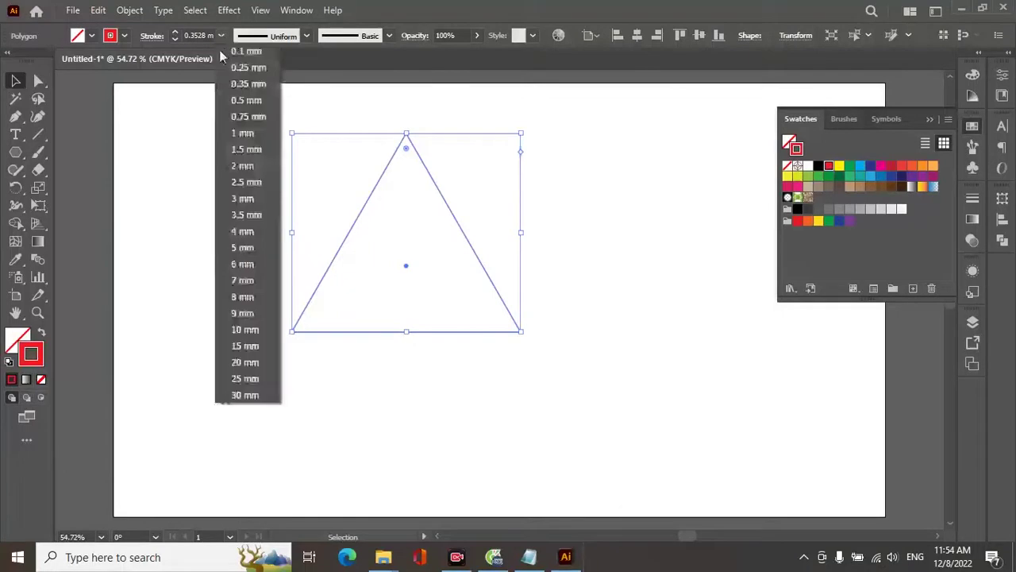
pyautogui.click(242, 264)
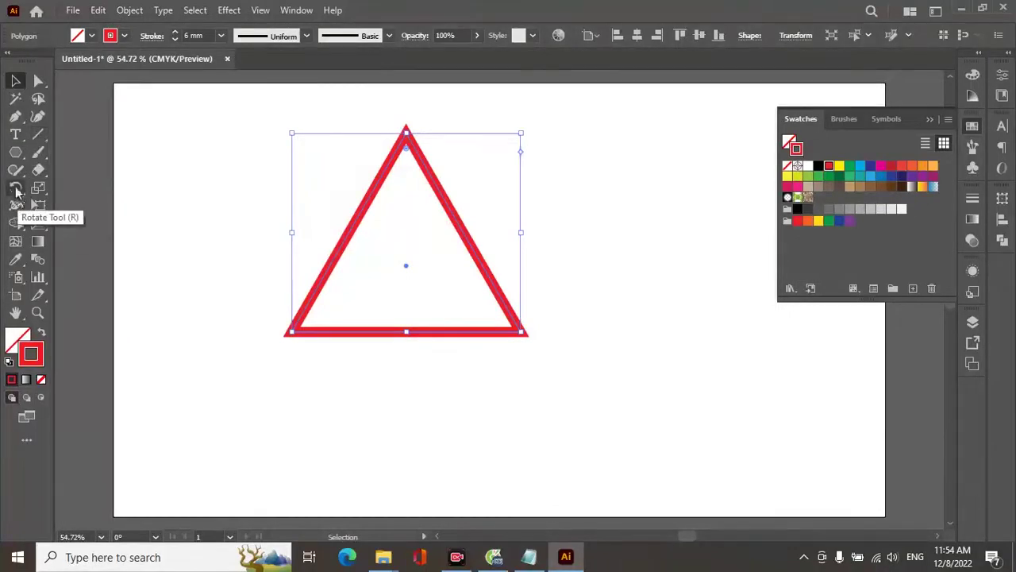
# Step: Make a horizontally reflected copy of the triangle with the Reflect tool
pyautogui.click(16, 190)
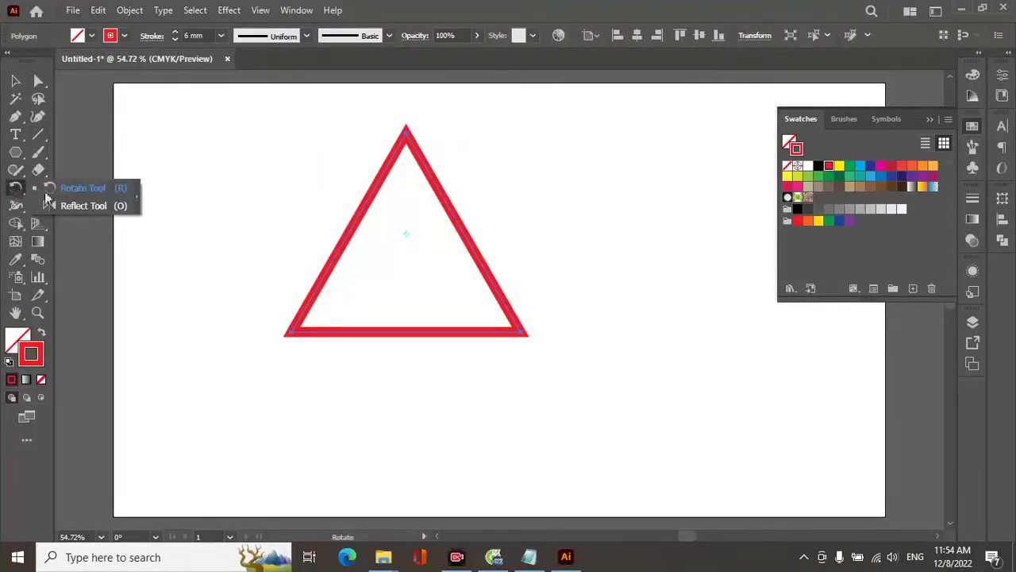
pyautogui.click(57, 207)
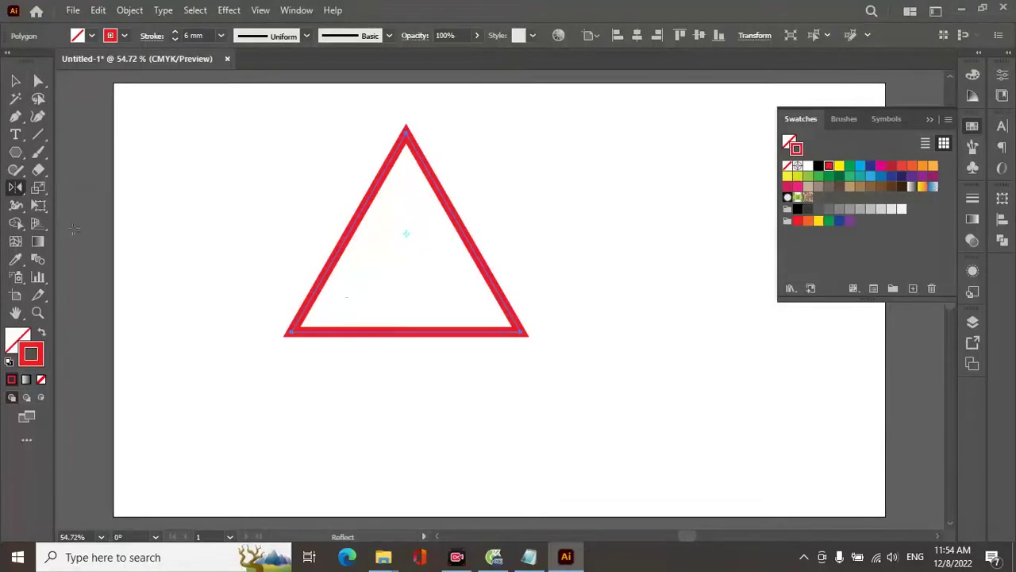
pyautogui.doubleClick(16, 187)
pyautogui.click(410, 196)
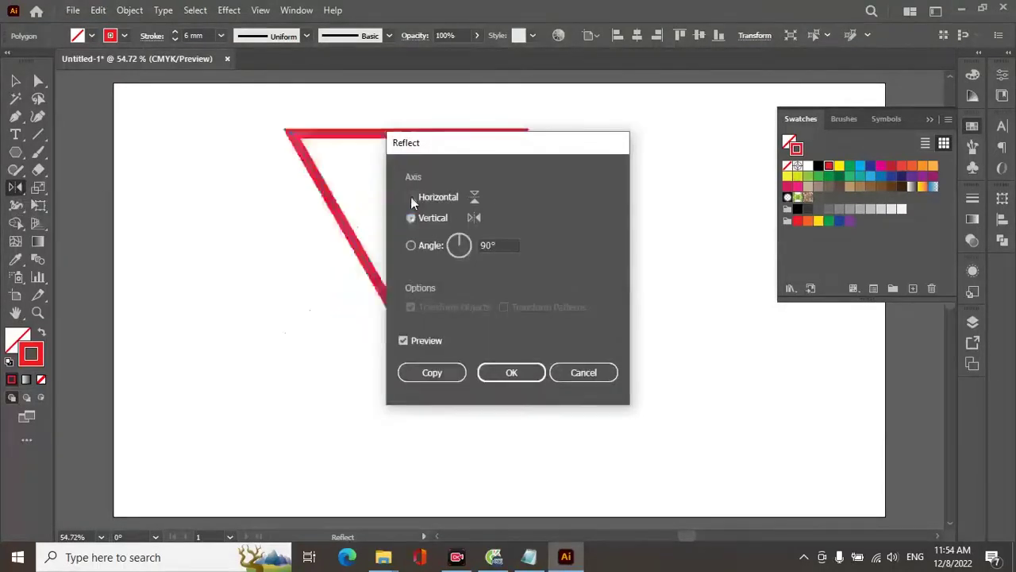
pyautogui.click(430, 372)
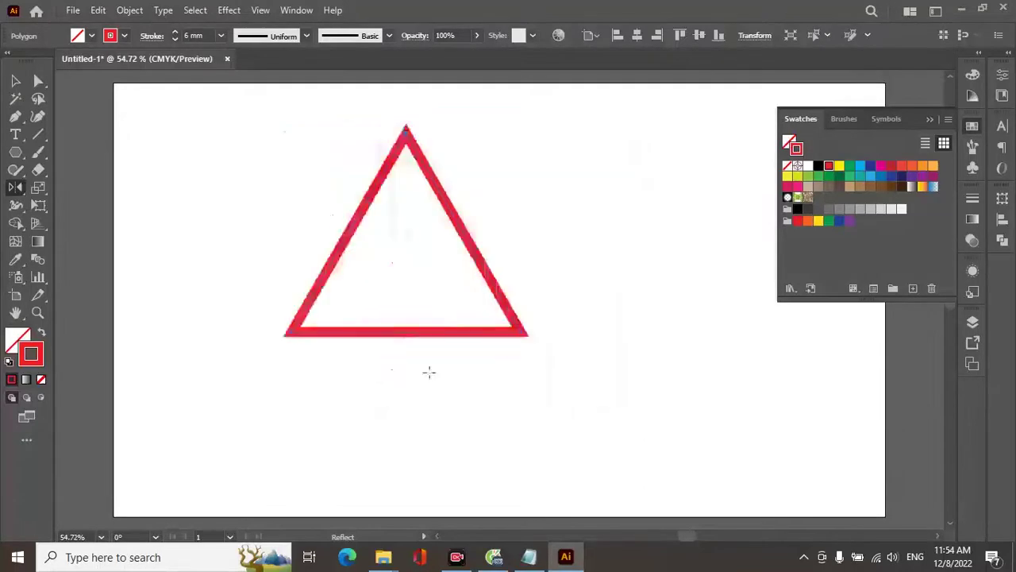
# Step: Move the flipped copy down to form a star, stroke it orange, and deselect
pyautogui.click(15, 80)
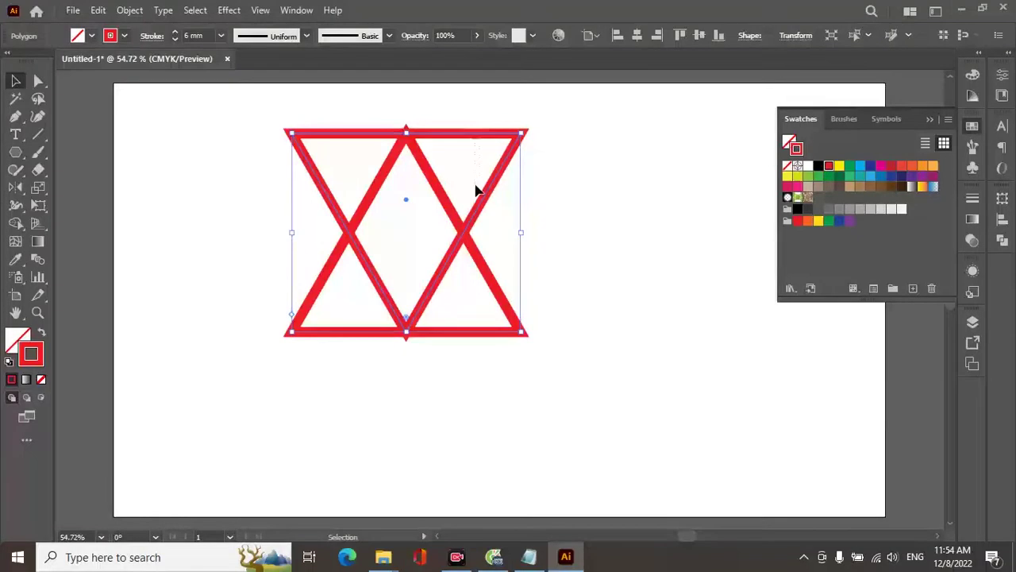
pyautogui.moveTo(466, 143); pyautogui.dragTo(467, 196)
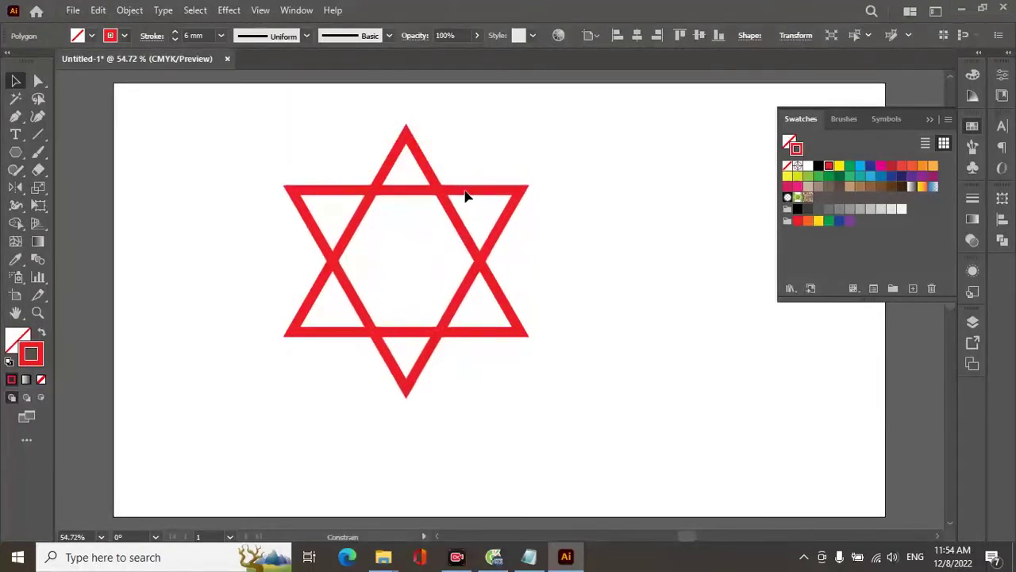
pyautogui.moveTo(467, 196); pyautogui.dragTo(467, 196)
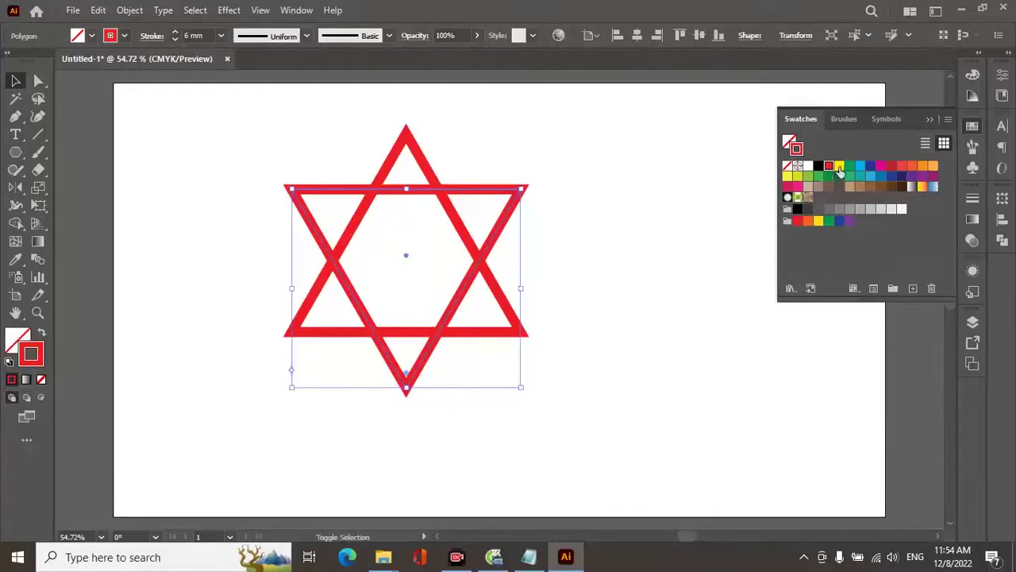
pyautogui.click(840, 167)
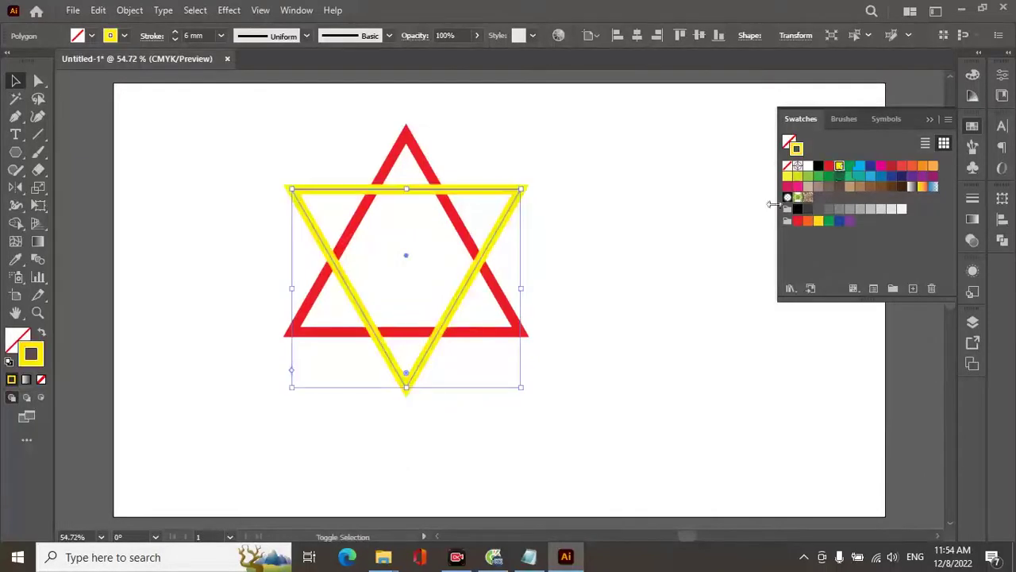
pyautogui.click(922, 166)
pyautogui.click(165, 169)
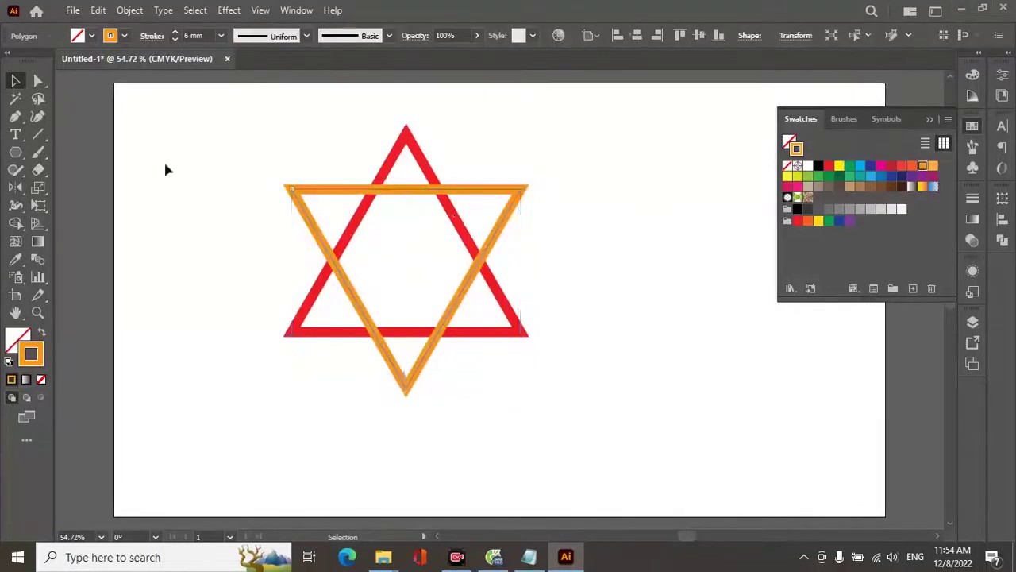
pyautogui.click(165, 169)
pyautogui.click(18, 154)
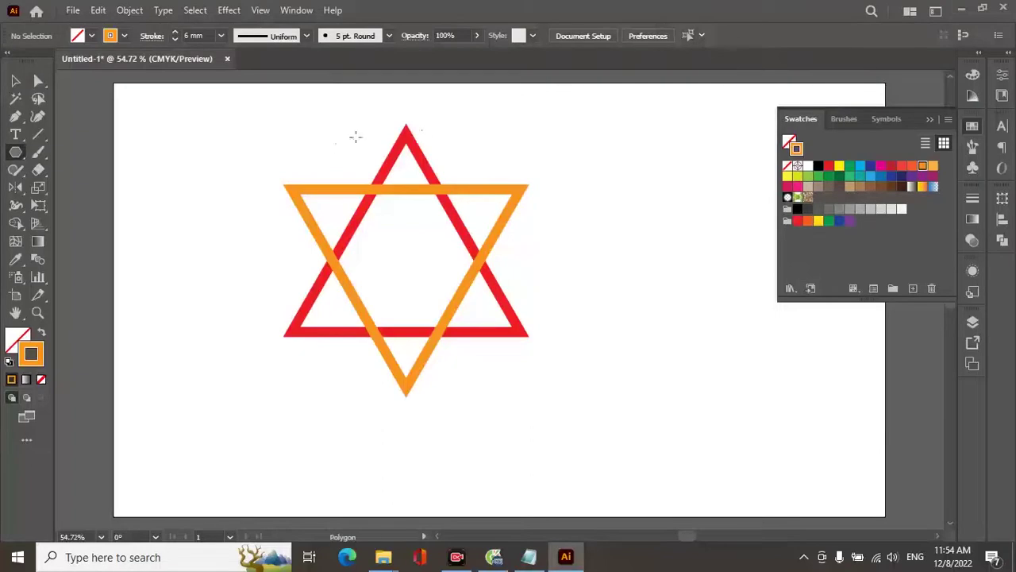
# Step: Draw a new hexagon, then move and enlarge it over the star's centre
pyautogui.moveTo(336, 158); pyautogui.dragTo(386, 211)
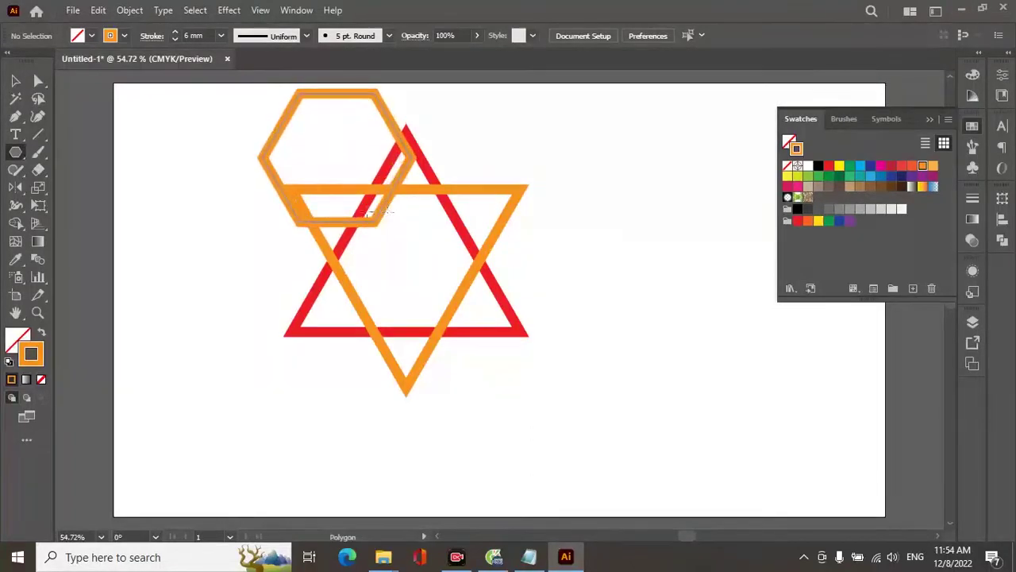
pyautogui.click(15, 80)
pyautogui.moveTo(387, 118)
pyautogui.mouseDown()
pyautogui.moveTo(430, 203)
pyautogui.moveTo(429, 184)
pyautogui.moveTo(424, 211)
pyautogui.mouseUp()
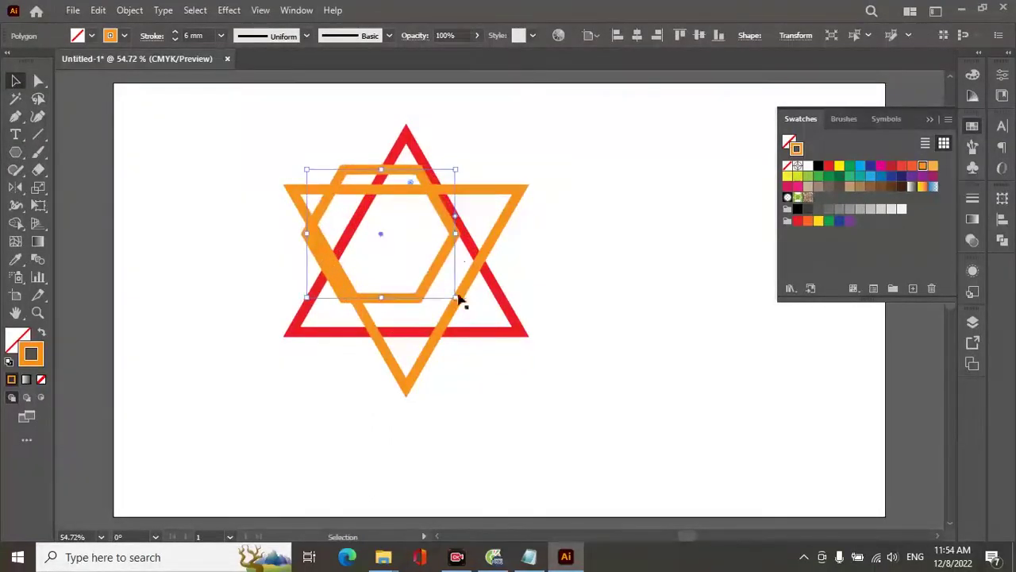
pyautogui.moveTo(456, 299); pyautogui.dragTo(521, 375)
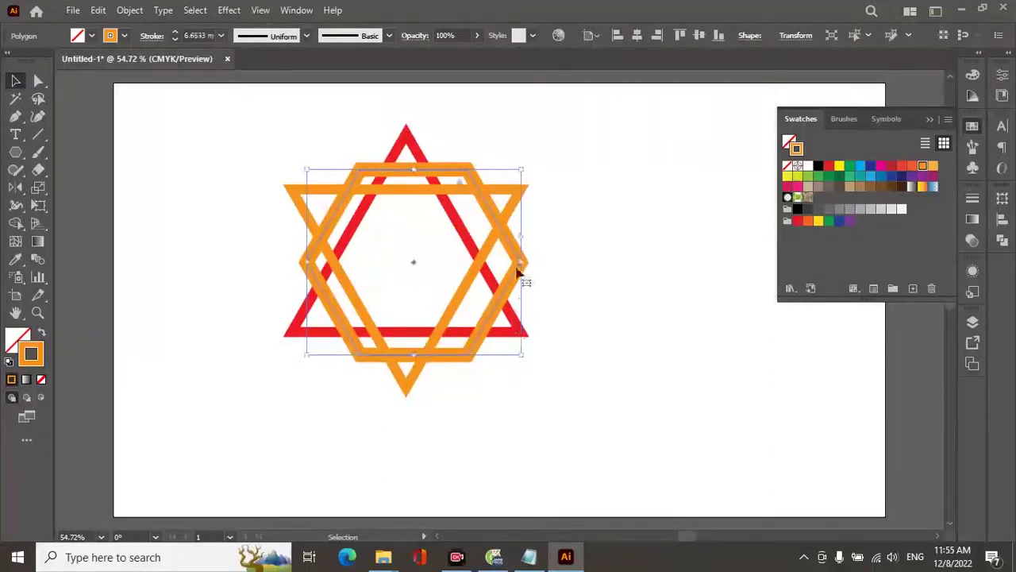
pyautogui.moveTo(515, 254)
pyautogui.mouseDown()
pyautogui.moveTo(506, 252)
pyautogui.moveTo(516, 254)
pyautogui.mouseUp()
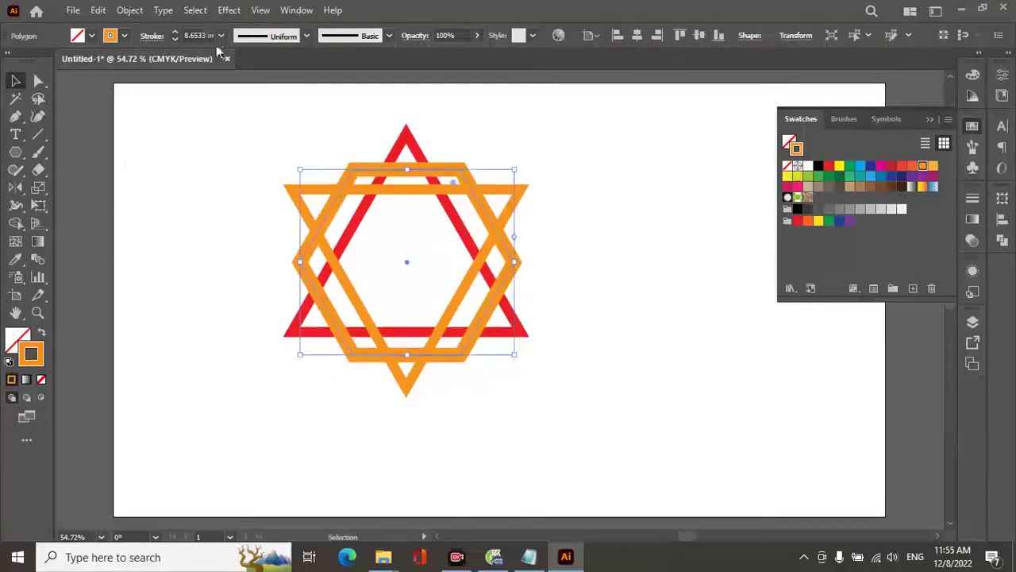
# Step: Give the hexagon a 6 mm dark blue stroke and deselect it
pyautogui.click(222, 38)
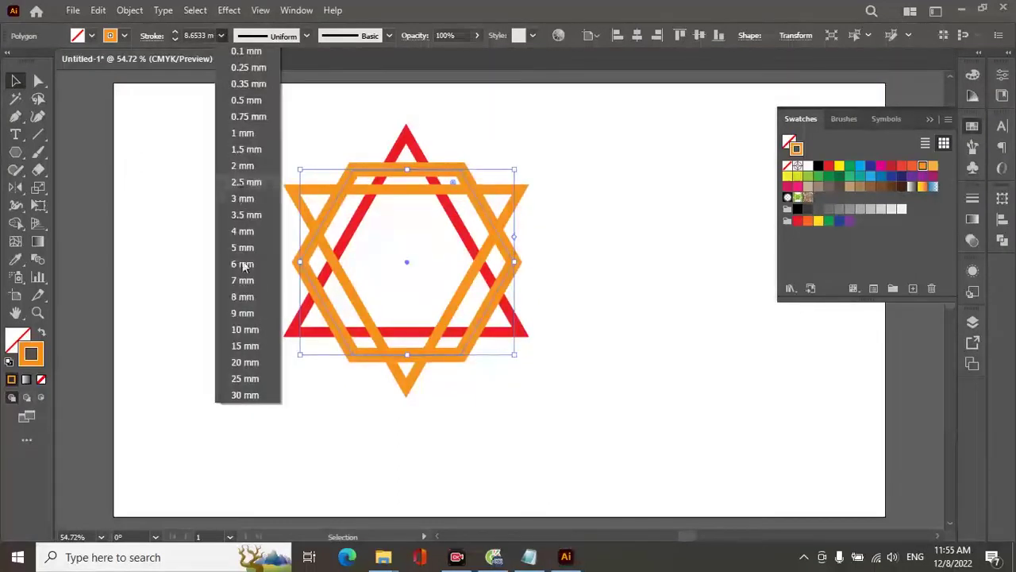
pyautogui.press('Escape')
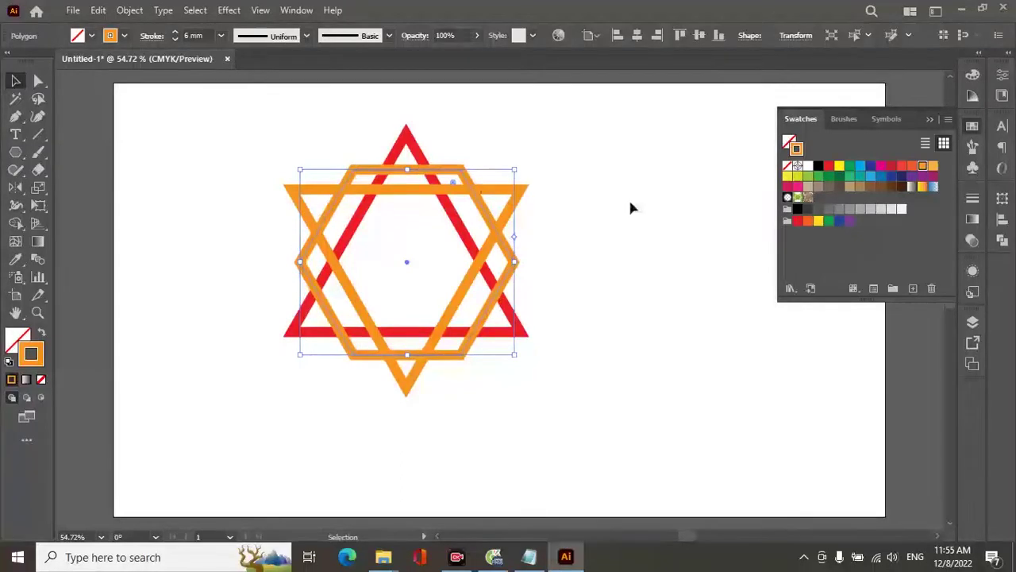
pyautogui.click(870, 165)
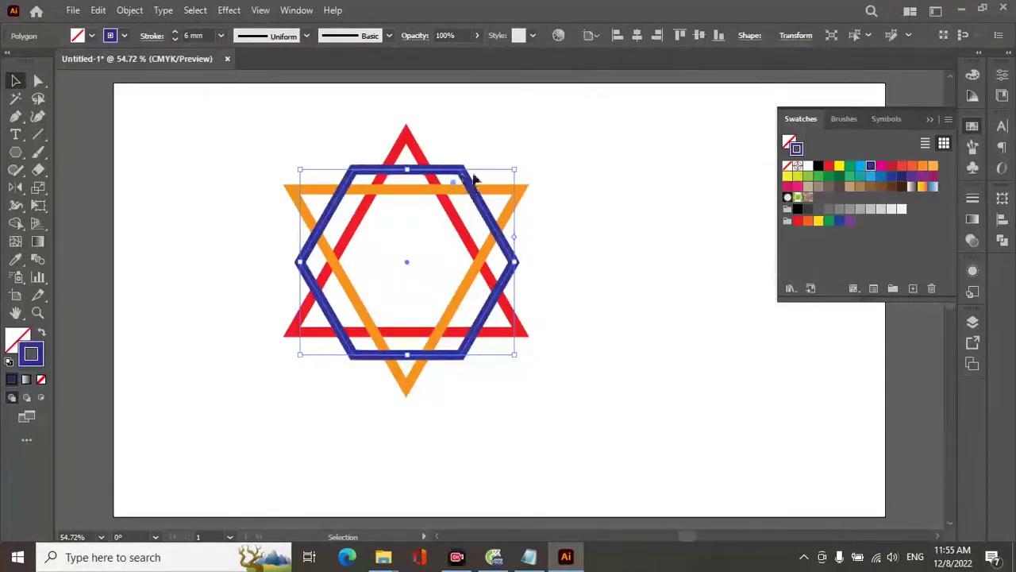
pyautogui.click(675, 211)
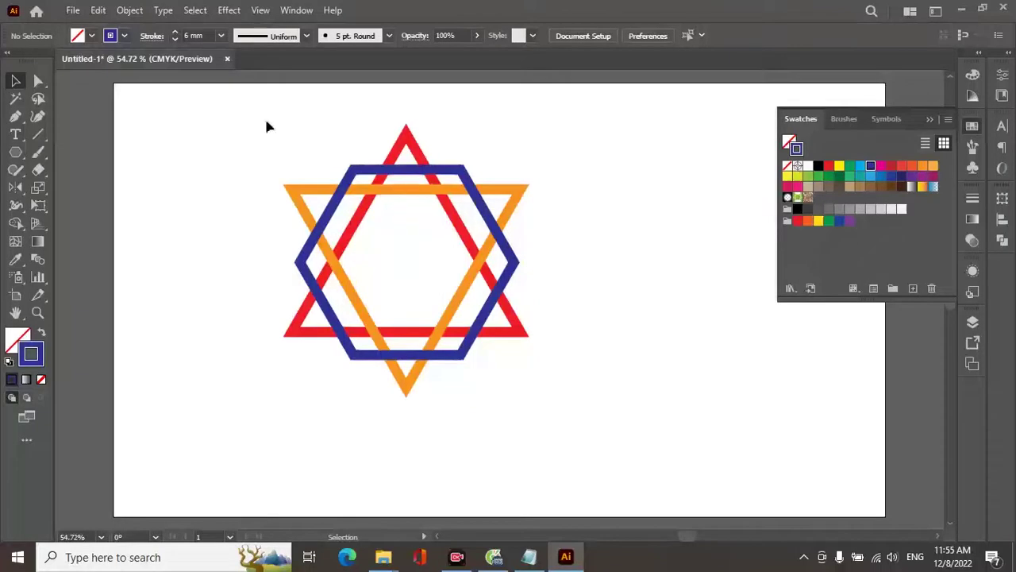
# Step: Marquee-select both triangles and the hexagon and apply Object > Intertwine > Make
pyautogui.click(15, 80)
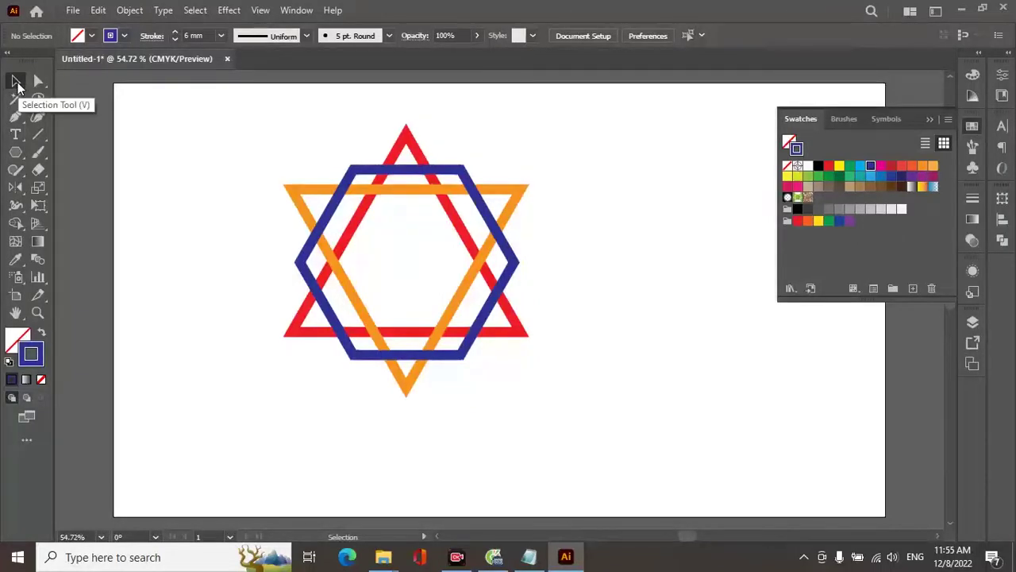
pyautogui.moveTo(624, 418); pyautogui.dragTo(432, 272)
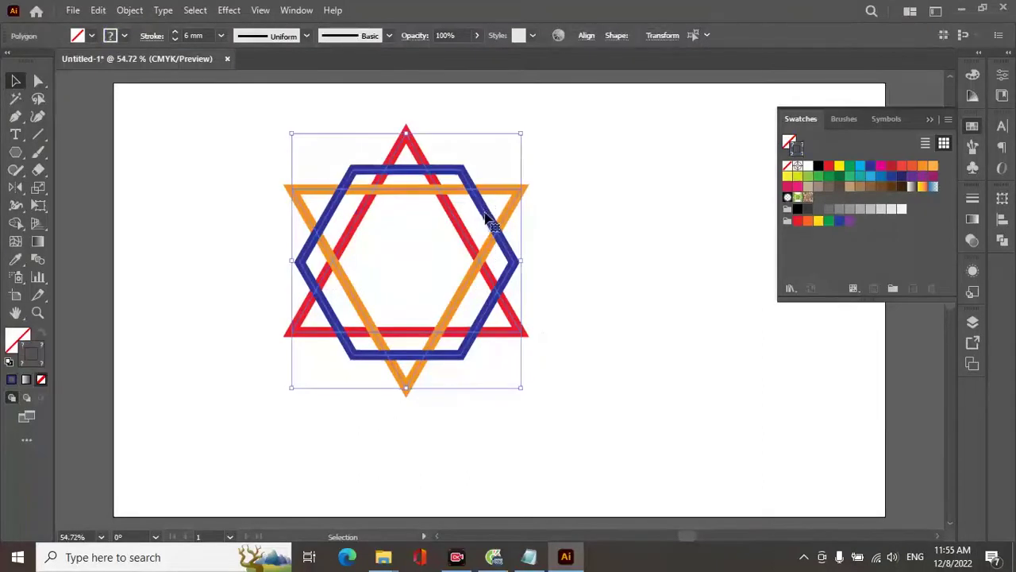
pyautogui.click(130, 10)
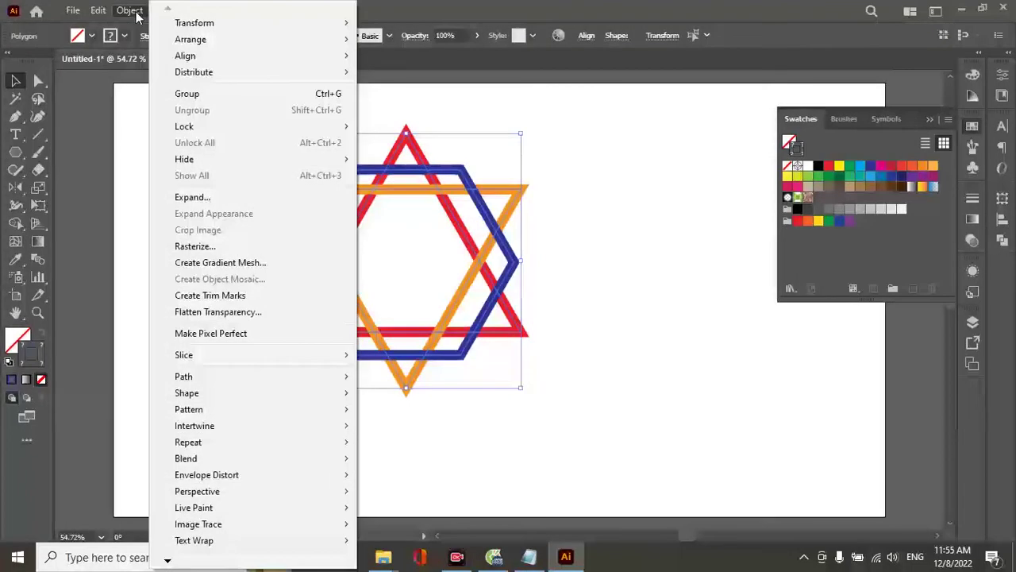
pyautogui.moveTo(194, 425)
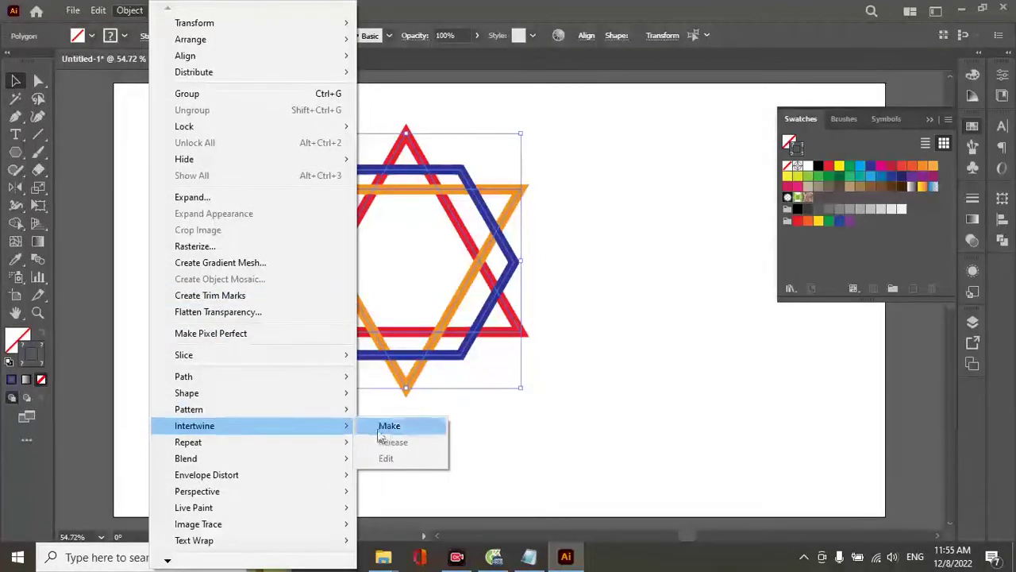
pyautogui.click(392, 431)
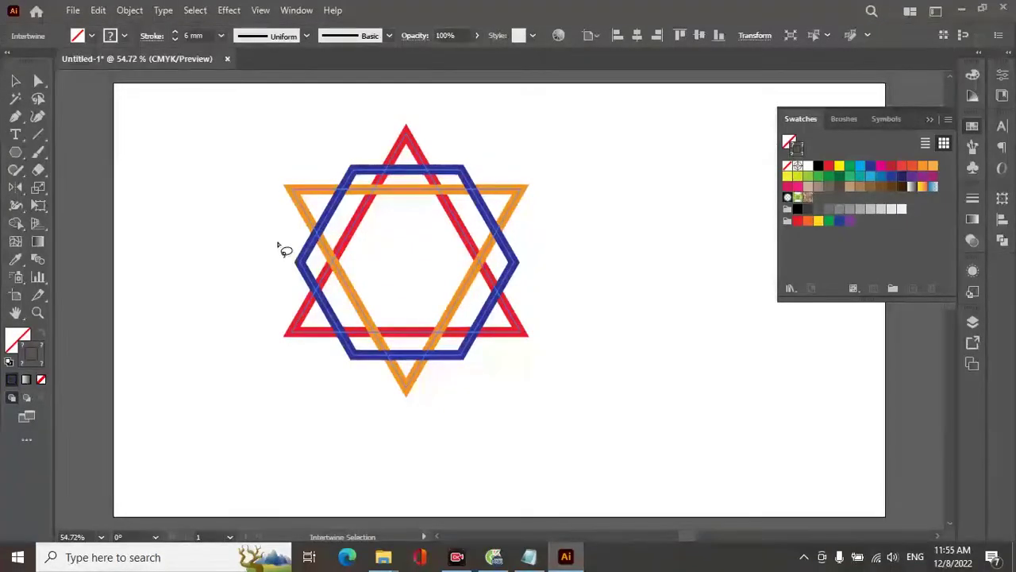
# Step: Zoom in and lasso the upper crossings so the red, orange and blue strands weave
pyautogui.press('z')
pyautogui.moveTo(263, 130); pyautogui.dragTo(513, 335)
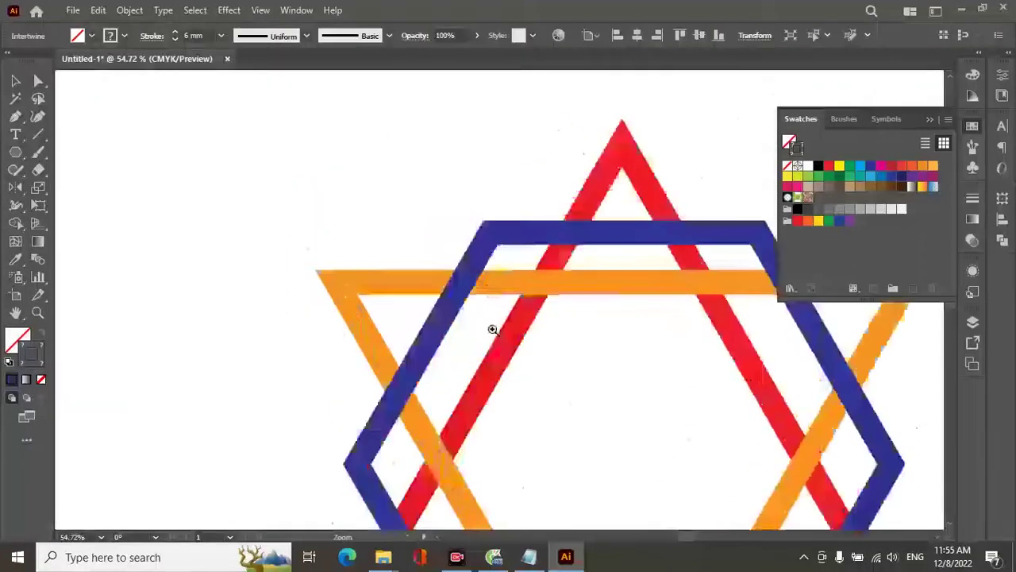
pyautogui.scroll(-3, 388, 234)
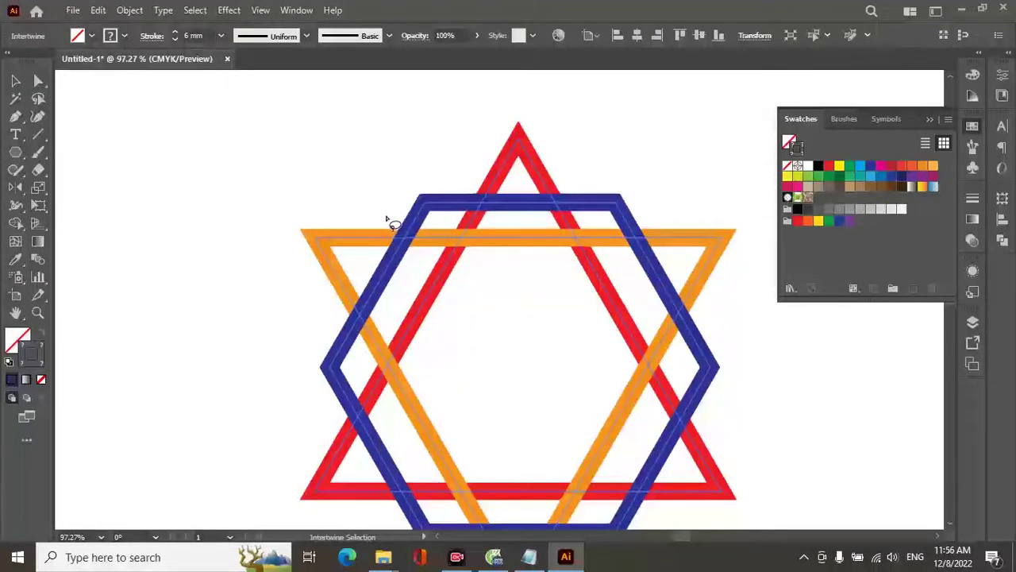
pyautogui.moveTo(387, 217); pyautogui.dragTo(411, 269)
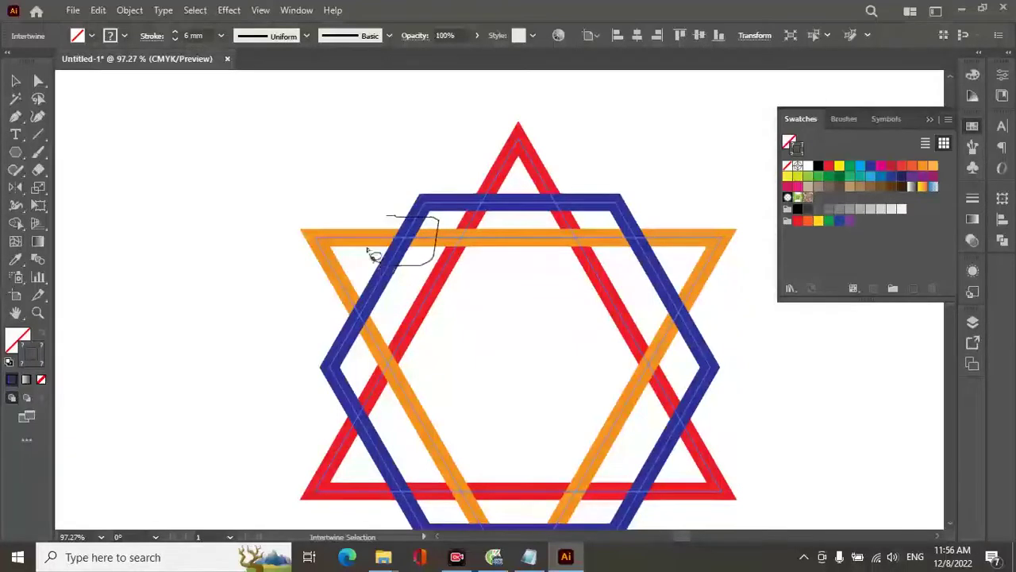
pyautogui.moveTo(411, 269)
pyautogui.mouseDown()
pyautogui.moveTo(380, 222)
pyautogui.moveTo(385, 228)
pyautogui.mouseUp()
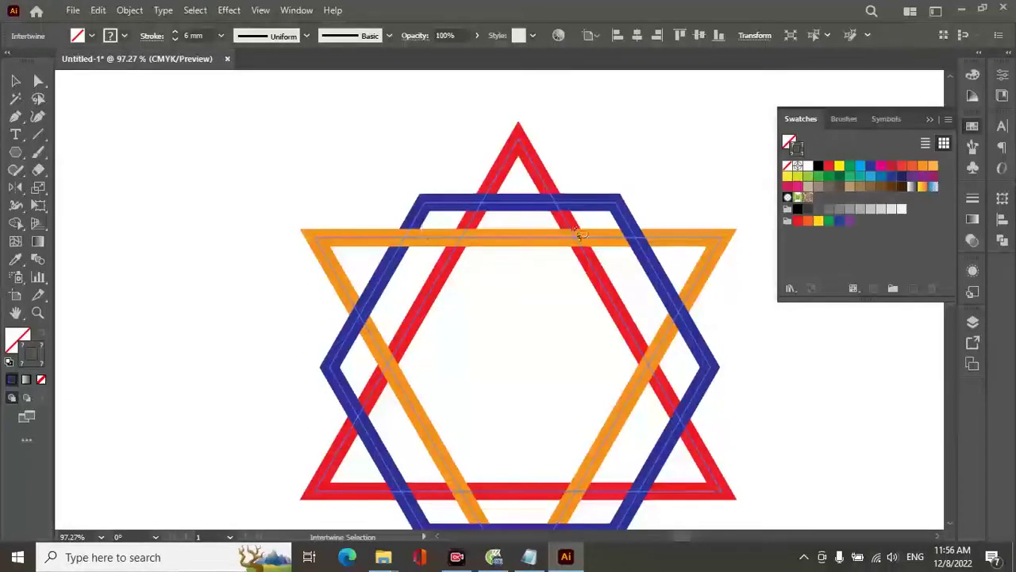
pyautogui.moveTo(533, 219)
pyautogui.mouseDown()
pyautogui.moveTo(588, 215)
pyautogui.moveTo(536, 223)
pyautogui.mouseUp()
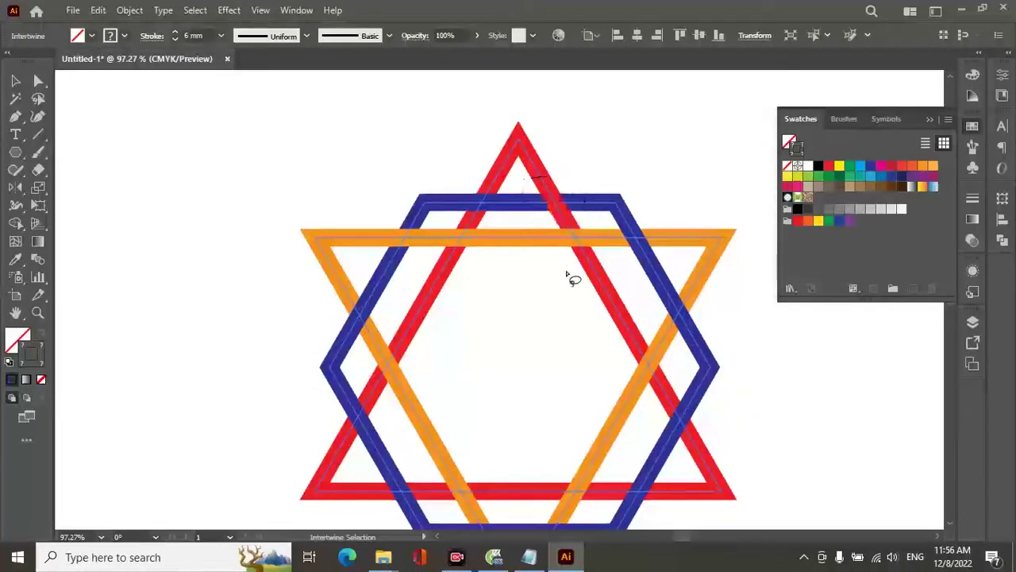
pyautogui.moveTo(652, 314)
pyautogui.mouseDown()
pyautogui.moveTo(671, 284)
pyautogui.moveTo(663, 337)
pyautogui.moveTo(658, 325)
pyautogui.mouseUp()
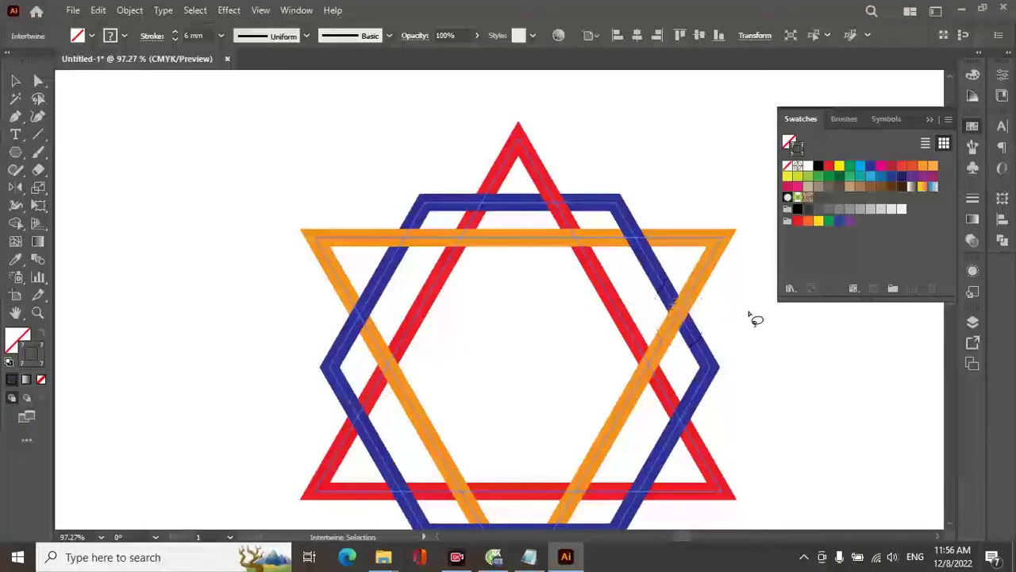
# Step: Pan down and lasso the lower, left and right crossings to flip their stacking order
pyautogui.moveTo(635, 374); pyautogui.dragTo(618, 271)
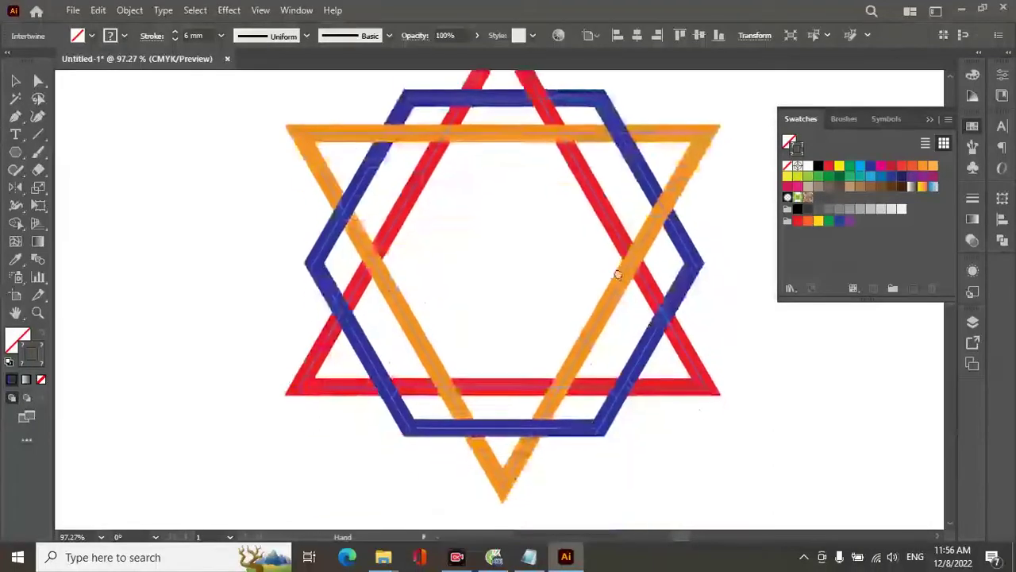
pyautogui.moveTo(611, 358)
pyautogui.mouseDown()
pyautogui.moveTo(667, 393)
pyautogui.moveTo(620, 365)
pyautogui.mouseUp()
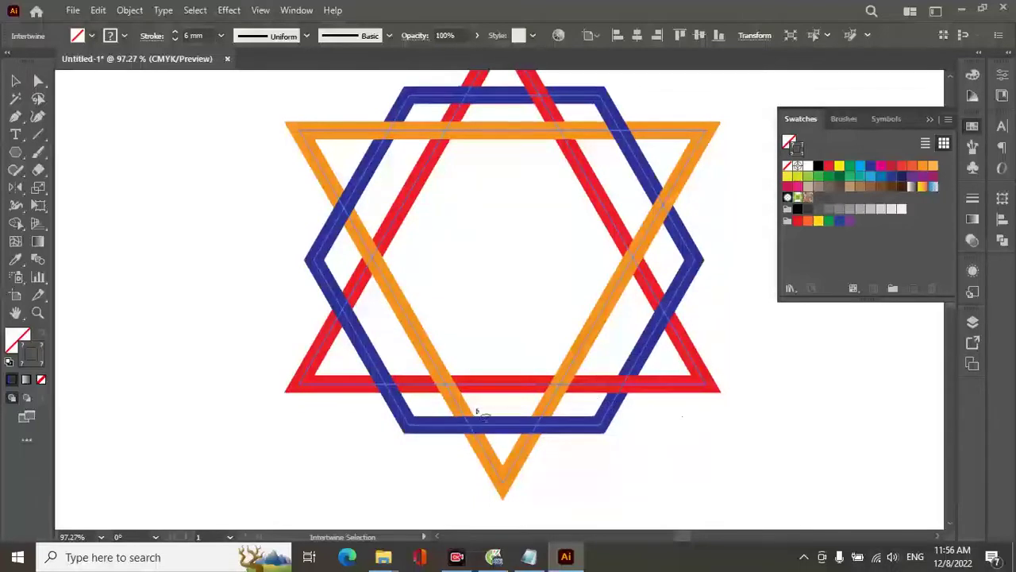
pyautogui.moveTo(429, 406)
pyautogui.mouseDown()
pyautogui.moveTo(447, 451)
pyautogui.moveTo(432, 409)
pyautogui.mouseUp()
pyautogui.moveTo(313, 308)
pyautogui.mouseDown()
pyautogui.moveTo(340, 274)
pyautogui.moveTo(373, 318)
pyautogui.moveTo(364, 340)
pyautogui.moveTo(340, 347)
pyautogui.moveTo(316, 308)
pyautogui.mouseUp()
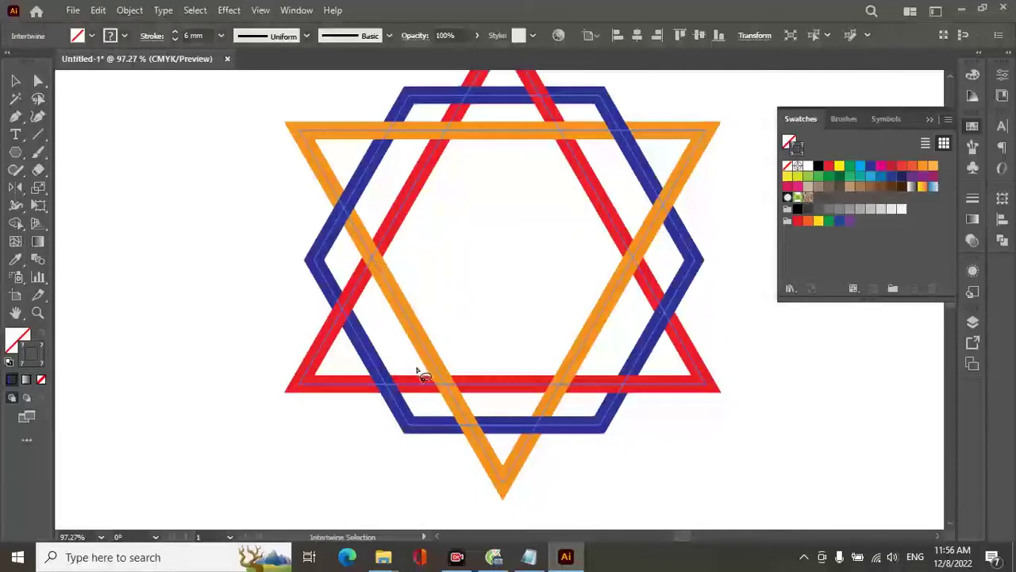
pyautogui.moveTo(414, 367)
pyautogui.mouseDown()
pyautogui.moveTo(457, 411)
pyautogui.moveTo(415, 363)
pyautogui.mouseUp()
pyautogui.moveTo(414, 370)
pyautogui.mouseDown()
pyautogui.moveTo(433, 410)
pyautogui.moveTo(421, 375)
pyautogui.mouseUp()
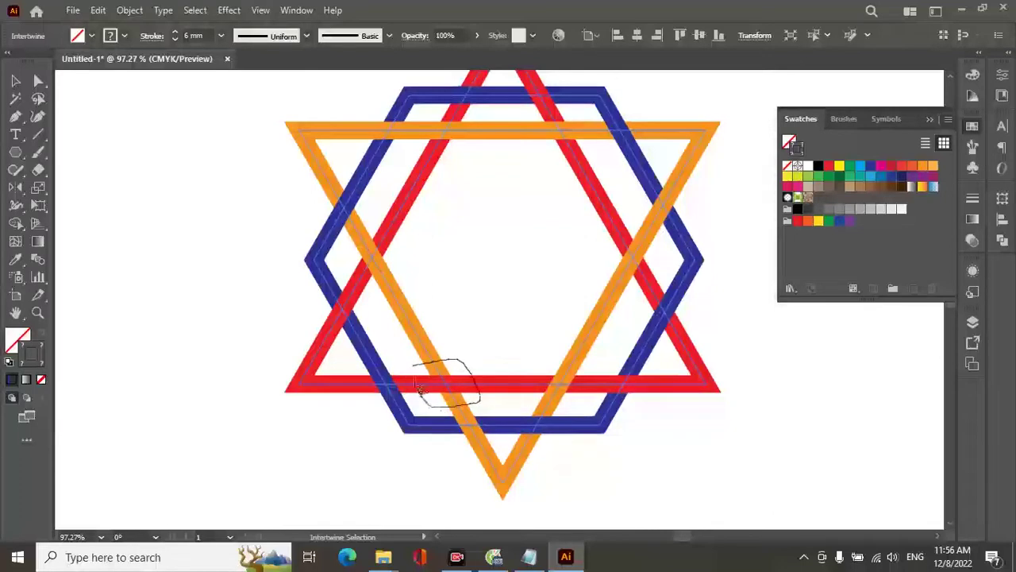
pyautogui.moveTo(482, 379); pyautogui.dragTo(486, 381)
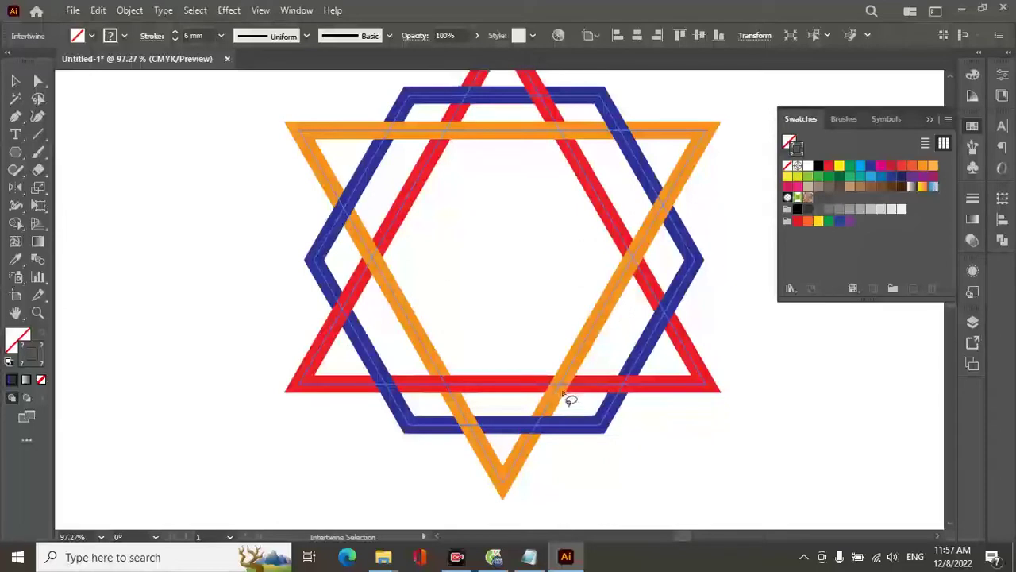
pyautogui.moveTo(604, 262)
pyautogui.mouseDown()
pyautogui.moveTo(662, 264)
pyautogui.moveTo(605, 262)
pyautogui.mouseUp()
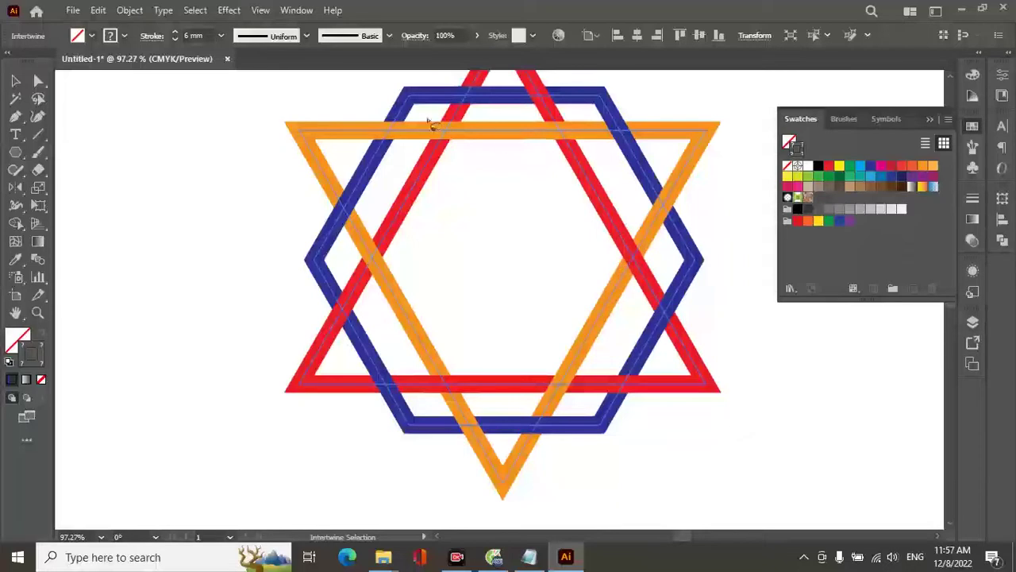
pyautogui.moveTo(427, 116); pyautogui.dragTo(429, 119)
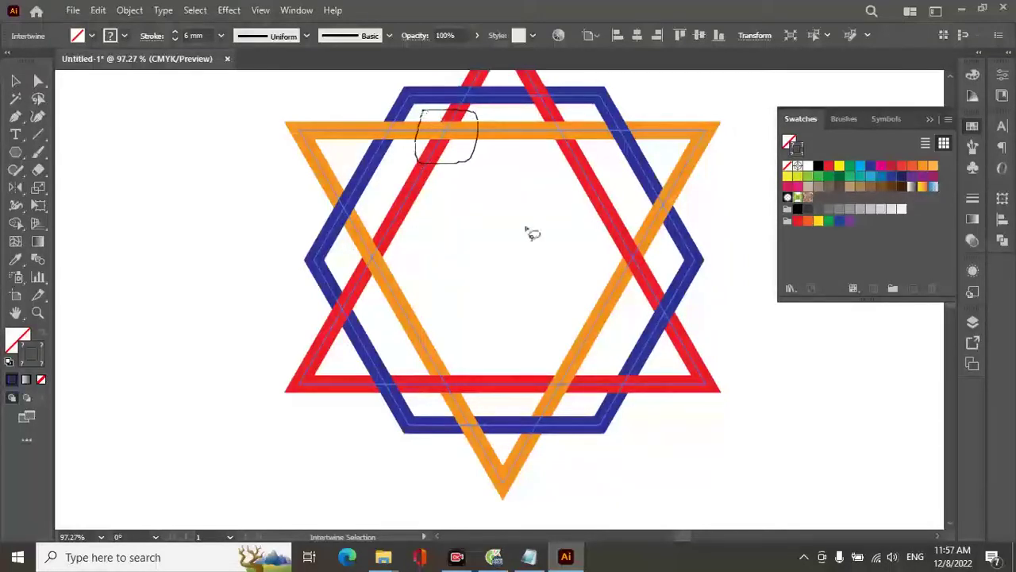
# Step: Return to the Selection tool, fit the artboard with Ctrl+0, and deselect the woven star
pyautogui.click(16, 82)
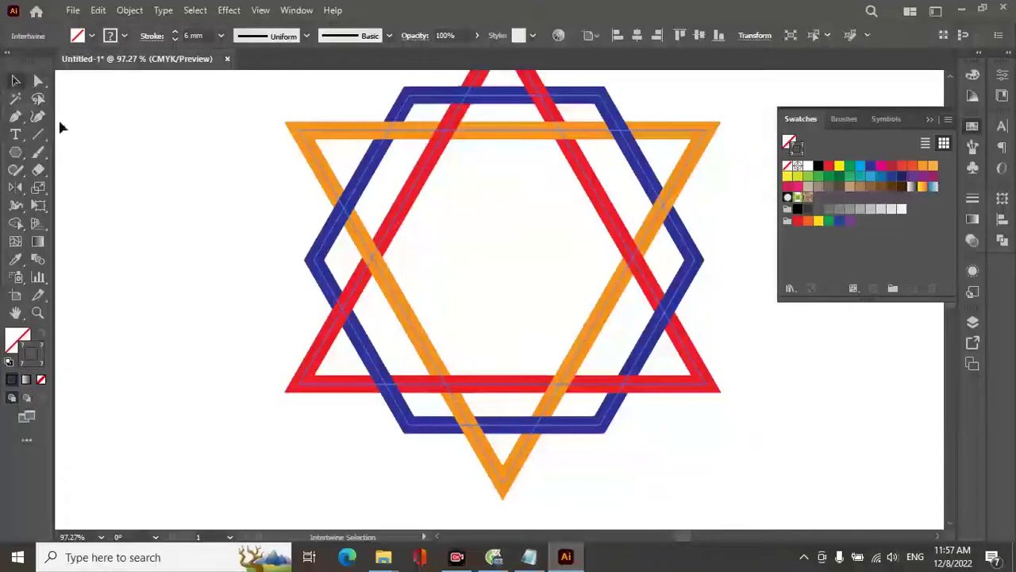
pyautogui.hotkey('ctrl', '0')
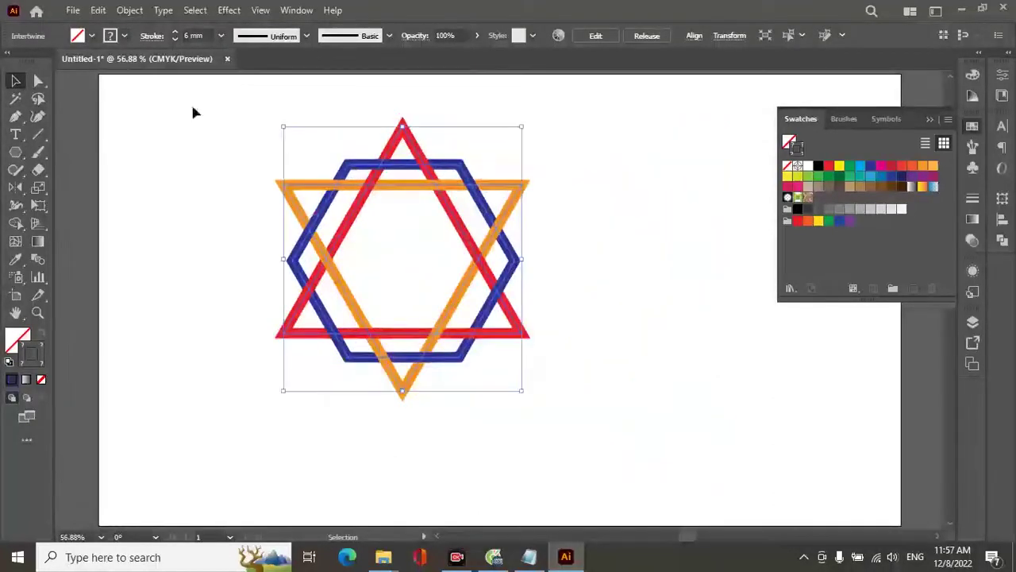
pyautogui.click(186, 115)
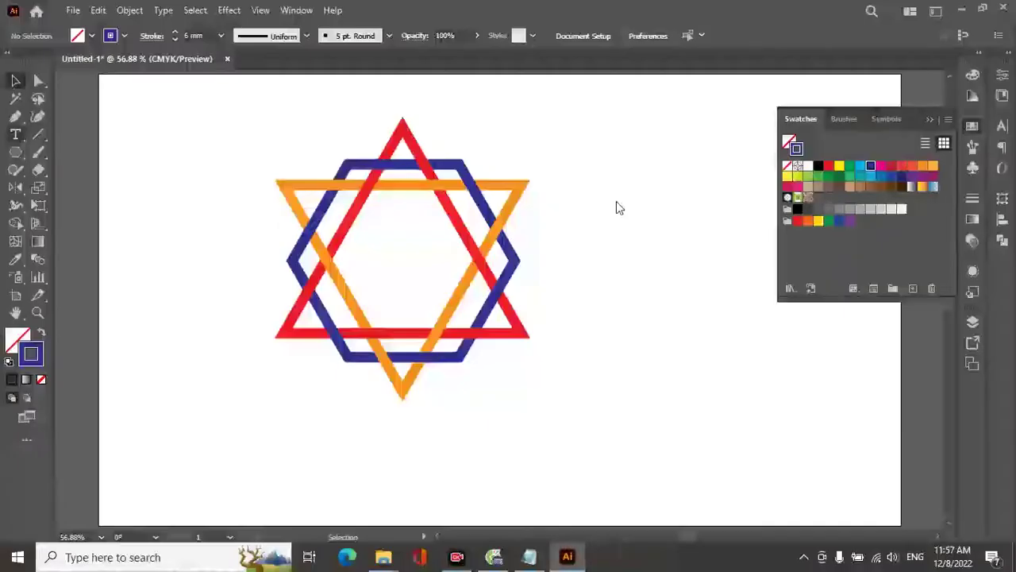
# Step: Add a text object beside the star and clear its Lorem ipsum placeholder for the letter T
pyautogui.click(16, 138)
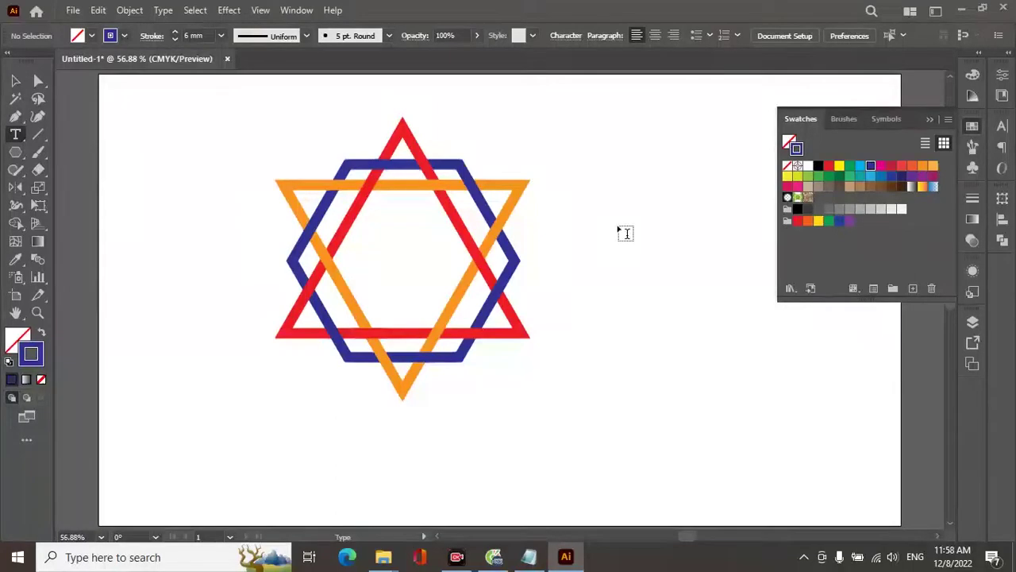
pyautogui.click(619, 226)
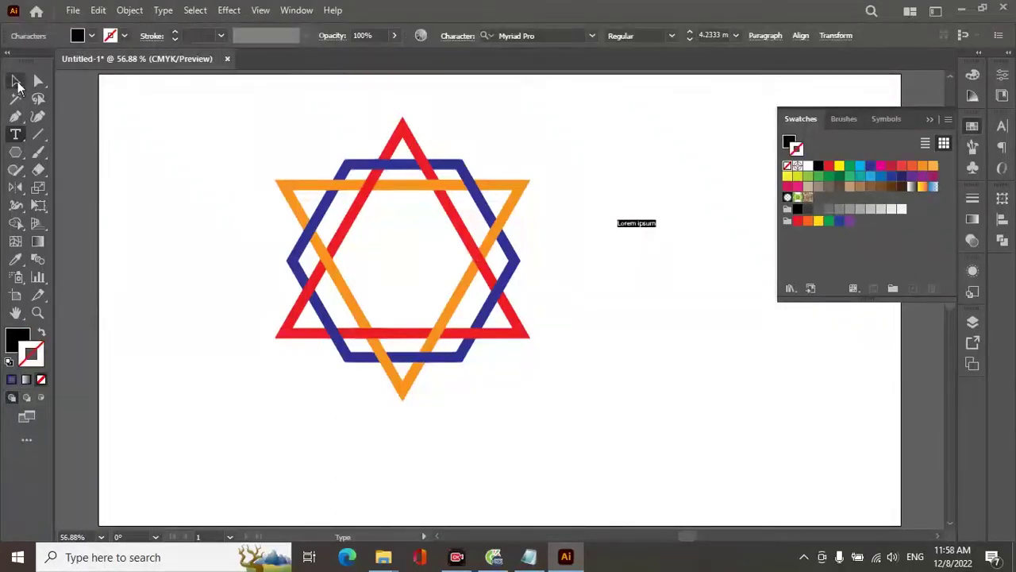
pyautogui.click(16, 84)
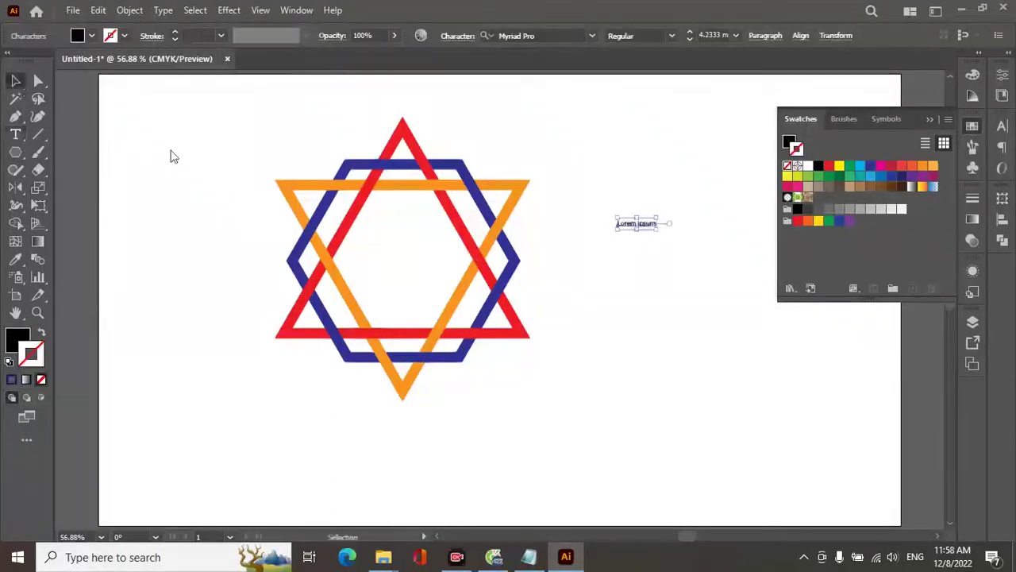
pyautogui.click(15, 134)
pyautogui.click(631, 223)
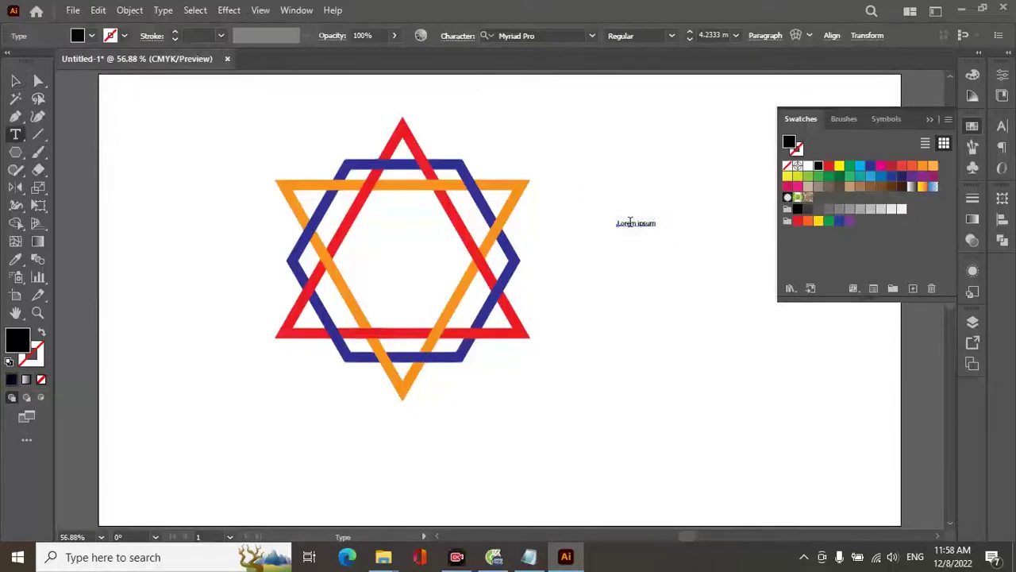
pyautogui.doubleClick(631, 223)
pyautogui.moveTo(630, 223); pyautogui.dragTo(657, 224)
pyautogui.press('BackSpace')
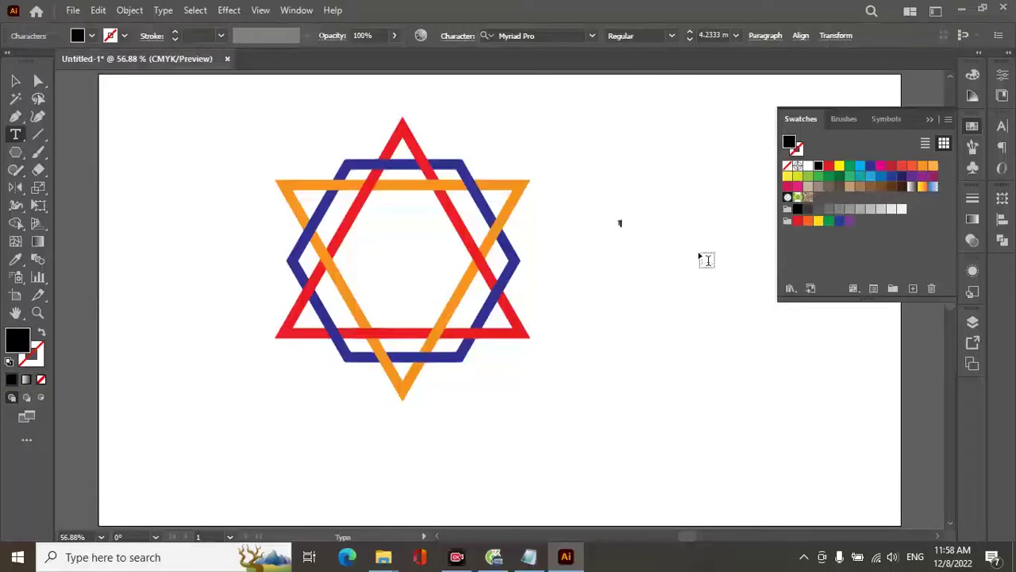
pyautogui.click(15, 80)
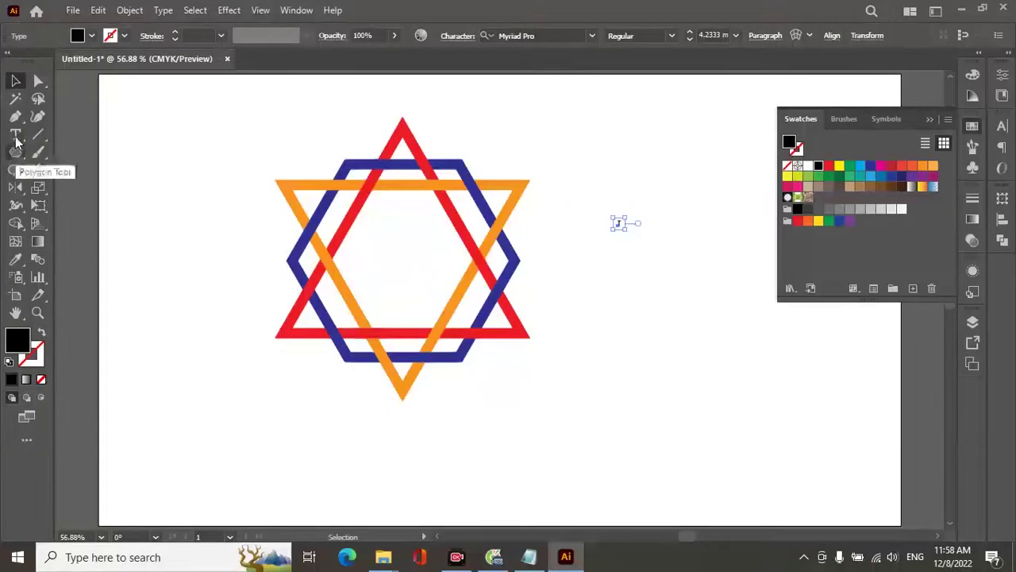
pyautogui.hotkey('ctrl', 'space')
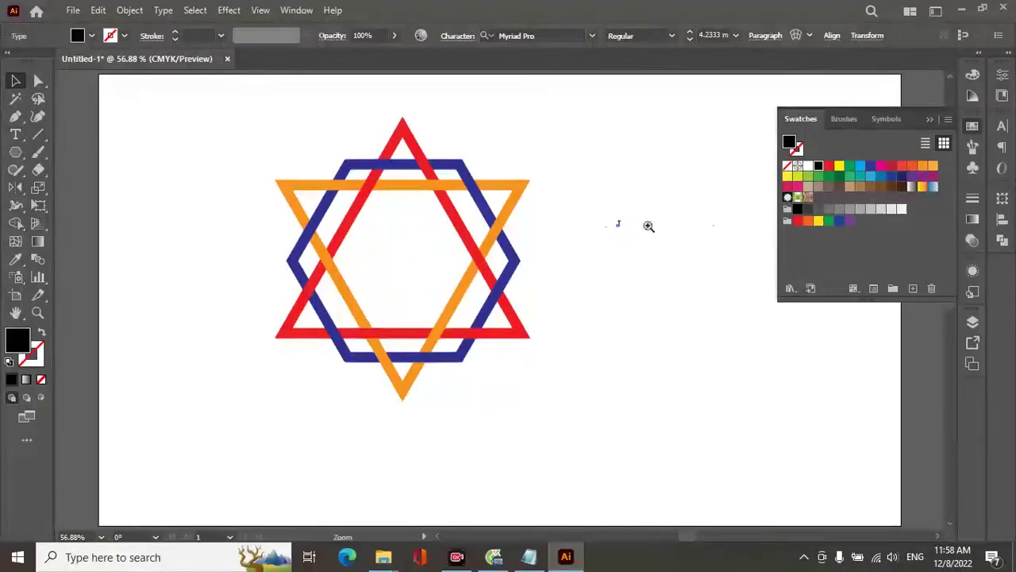
# Step: Zoom in on the small T and scale it up into a large letter
pyautogui.moveTo(605, 211); pyautogui.dragTo(844, 397)
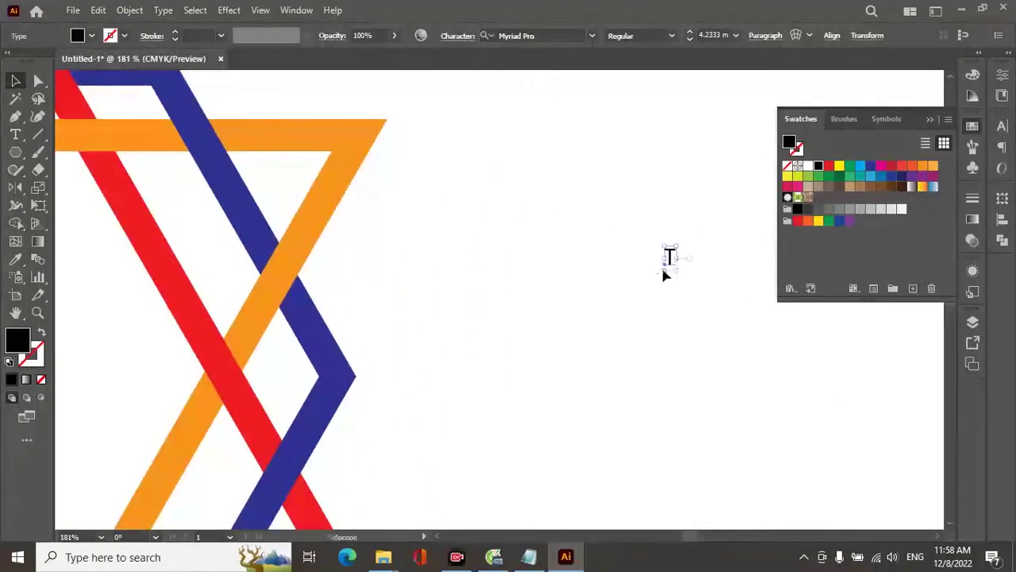
pyautogui.moveTo(663, 270); pyautogui.dragTo(447, 442)
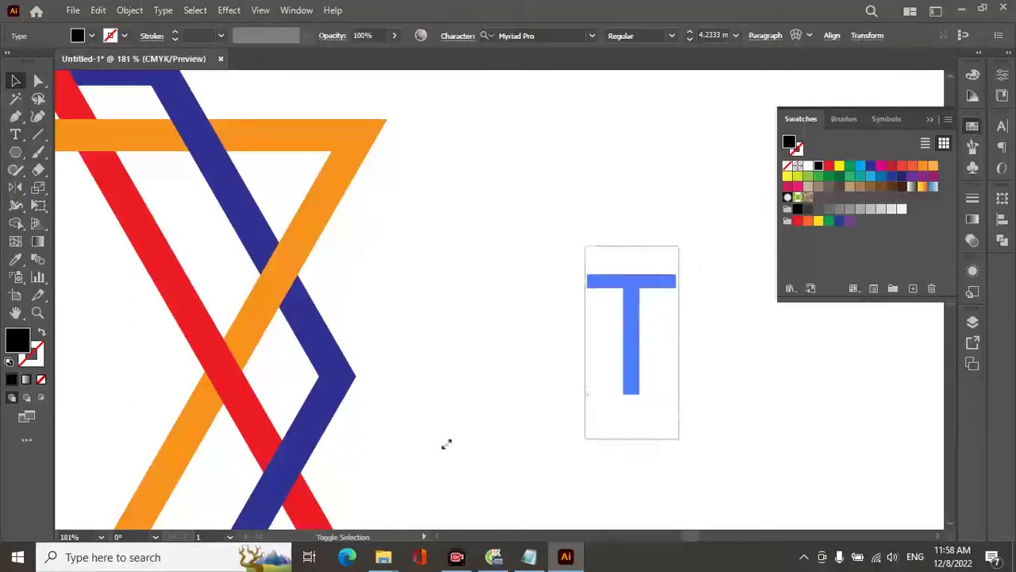
pyautogui.moveTo(587, 278); pyautogui.dragTo(488, 173)
pyautogui.click(424, 228)
pyautogui.hotkey('ctrl', 'z')
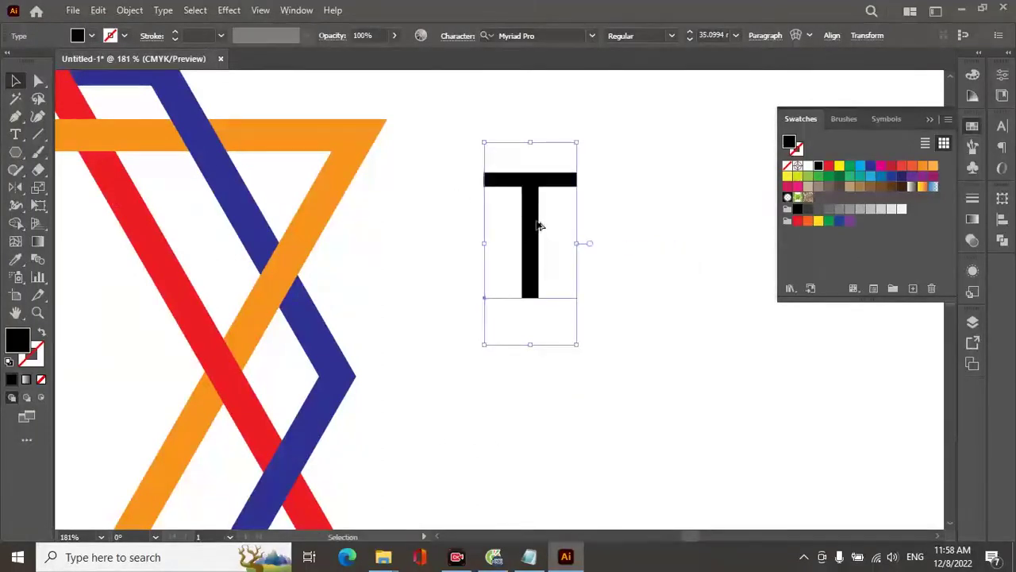
# Step: Duplicate the T below-left and retype the copy as the letter E
pyautogui.moveTo(534, 225); pyautogui.dragTo(488, 280)
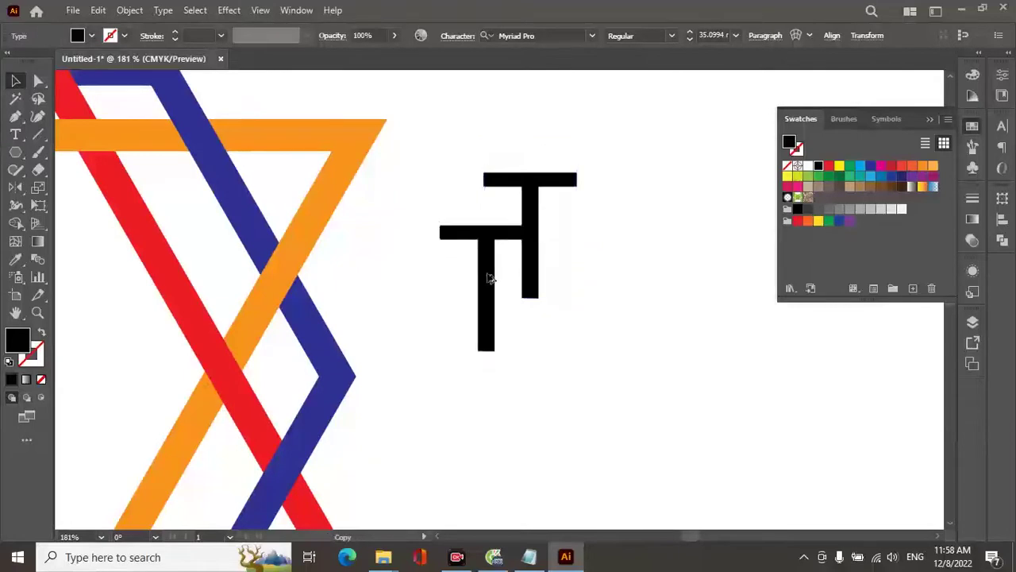
pyautogui.click(15, 134)
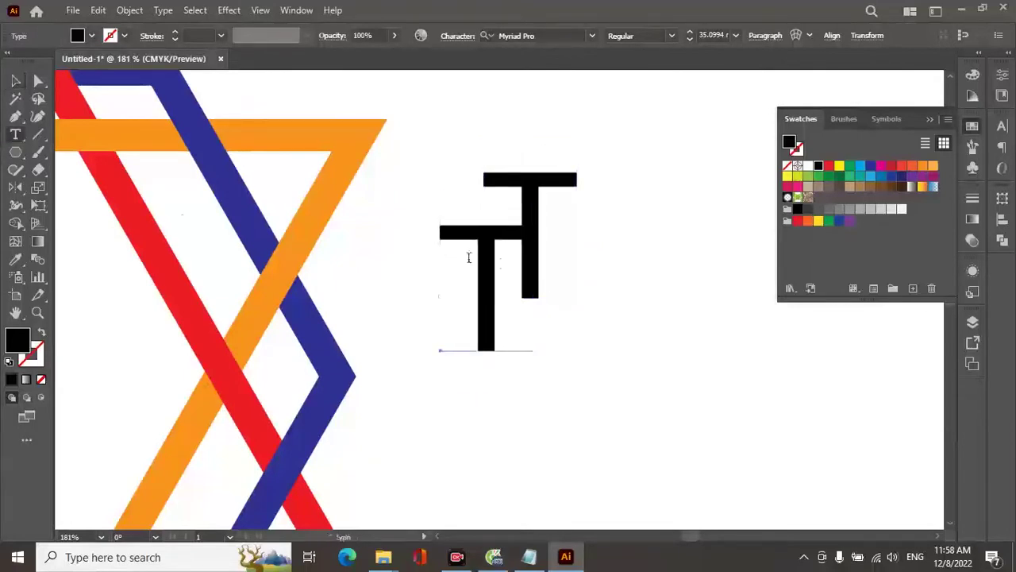
pyautogui.moveTo(455, 265); pyautogui.dragTo(496, 273)
pyautogui.write('E')
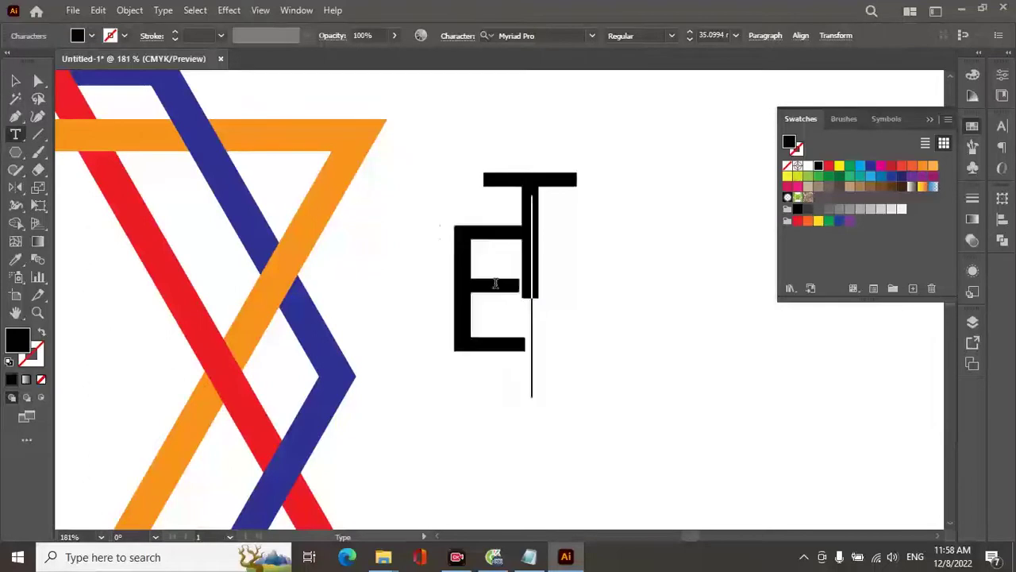
pyautogui.press('Escape')
# Step: Fill the E red and the T yellow, overlap them, and select both letters
pyautogui.click(829, 165)
pyautogui.click(530, 181)
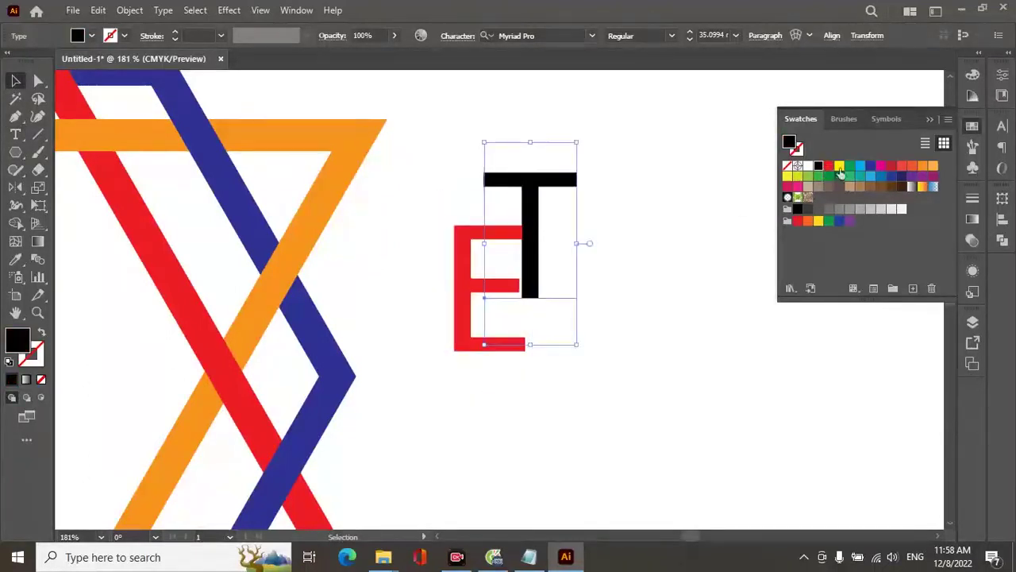
pyautogui.click(839, 165)
pyautogui.moveTo(548, 186); pyautogui.dragTo(511, 212)
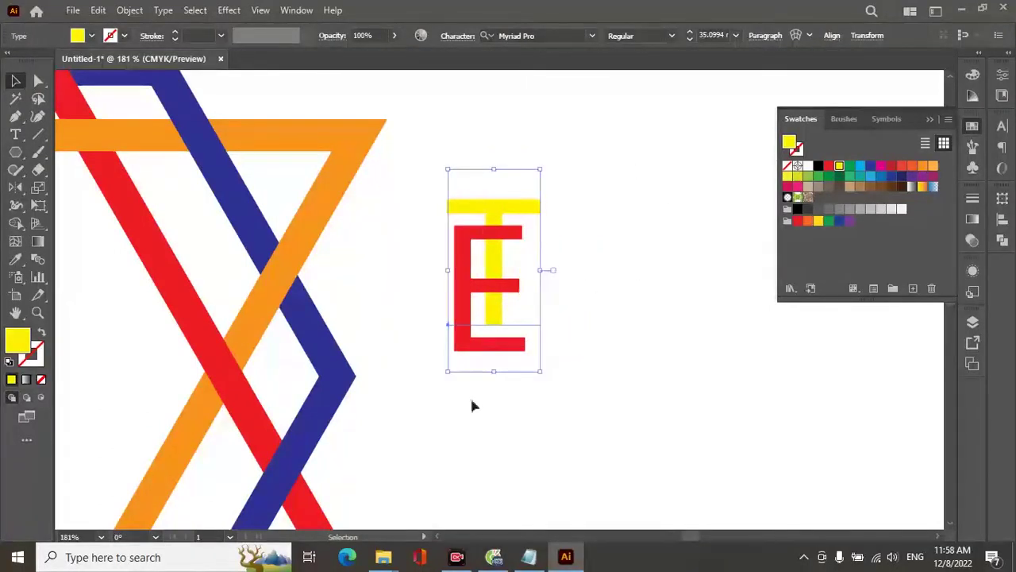
pyautogui.keyDown('shift'); pyautogui.click(457, 301); pyautogui.keyUp('shift')
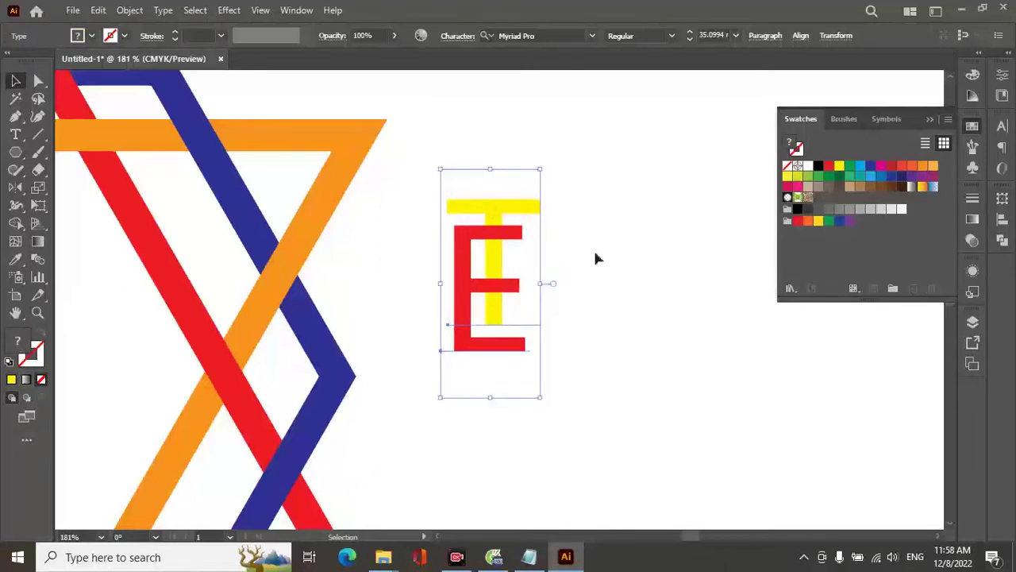
pyautogui.click(621, 199)
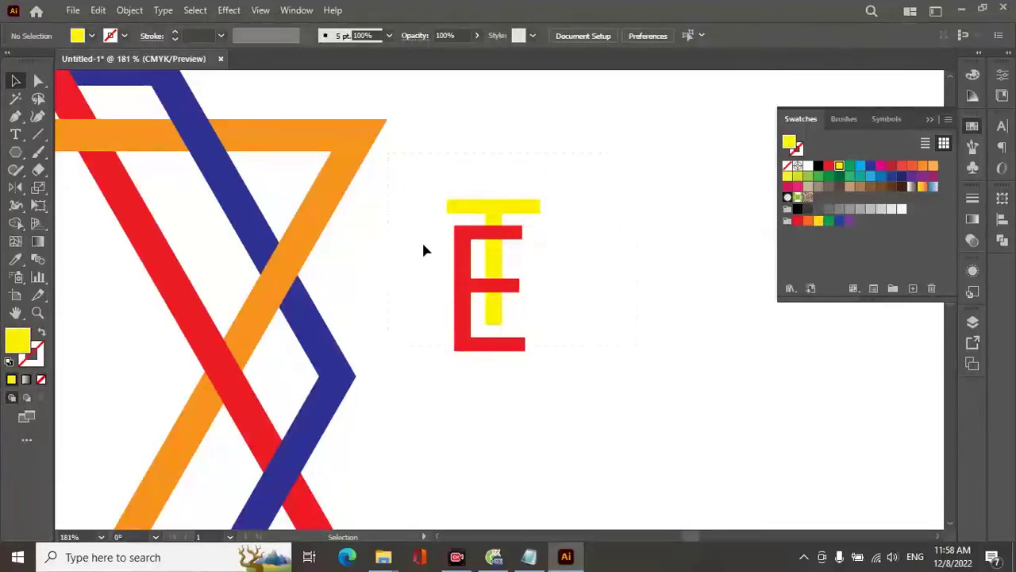
pyautogui.moveTo(421, 242); pyautogui.dragTo(555, 237)
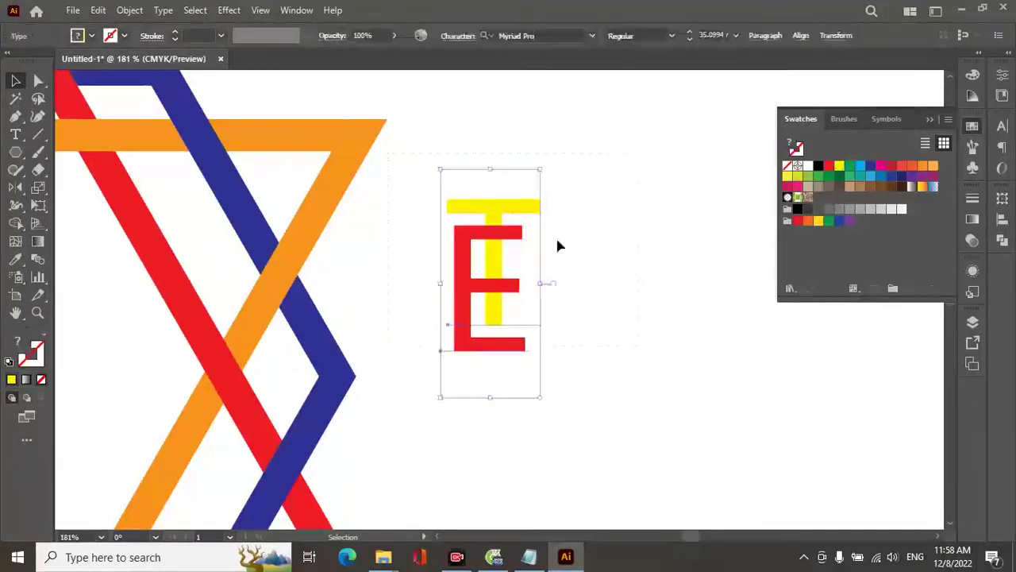
# Step: Intertwine the T and E so the yellow T stem crosses in front of the E's top bar
pyautogui.click(129, 10)
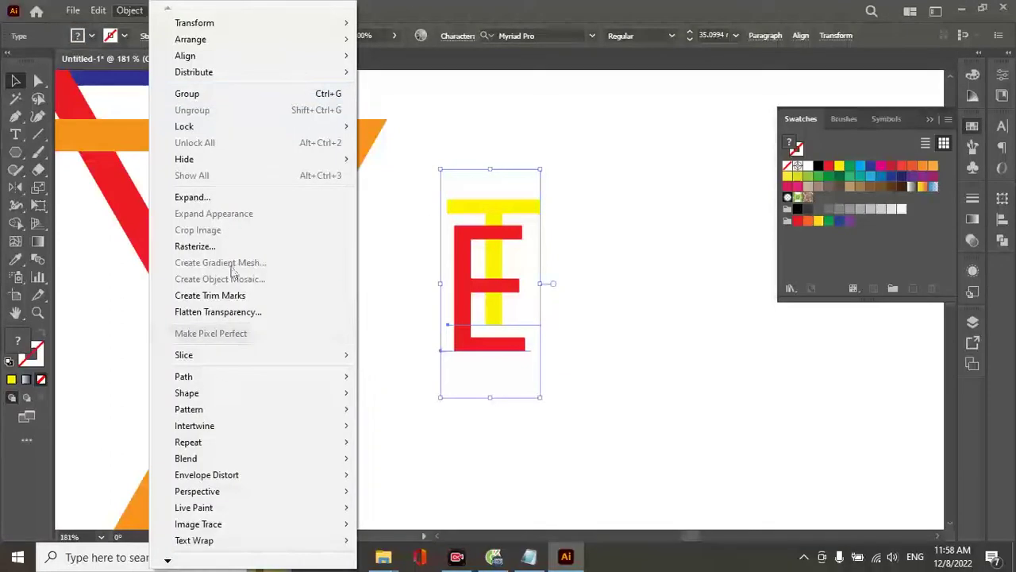
pyautogui.moveTo(194, 426)
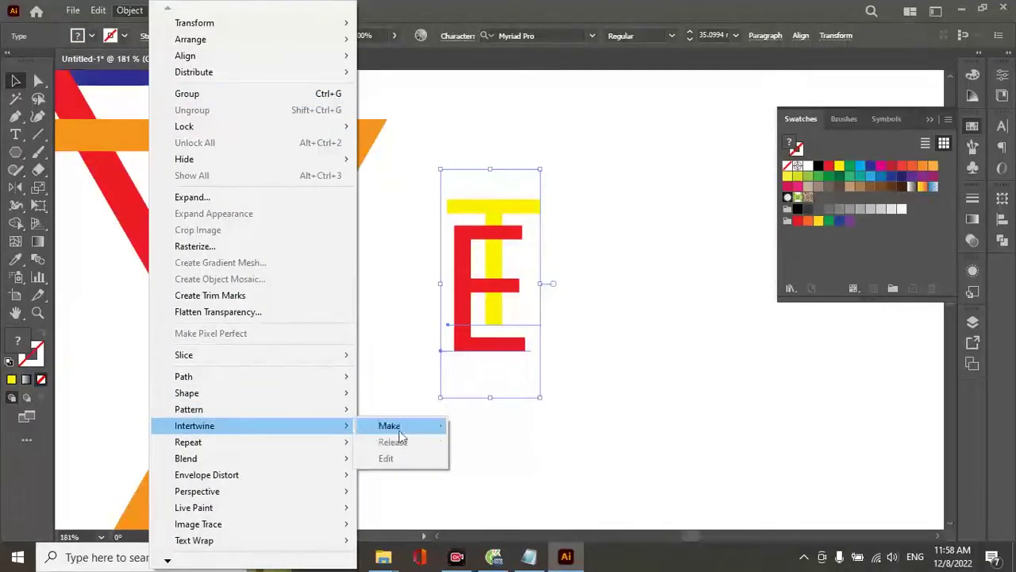
pyautogui.click(389, 425)
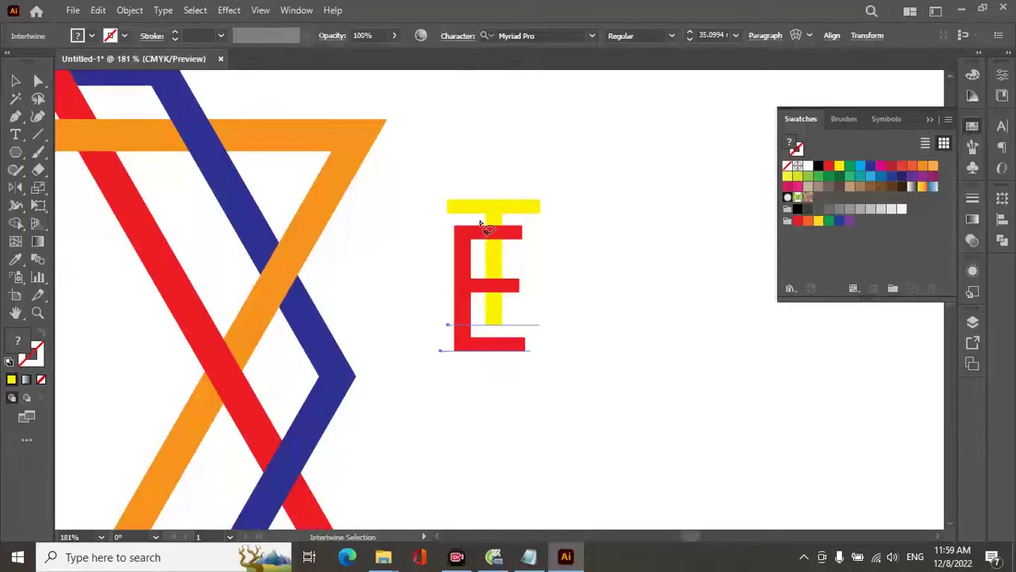
pyautogui.moveTo(480, 221); pyautogui.dragTo(484, 253)
pyautogui.moveTo(484, 252); pyautogui.dragTo(520, 229)
pyautogui.click(17, 81)
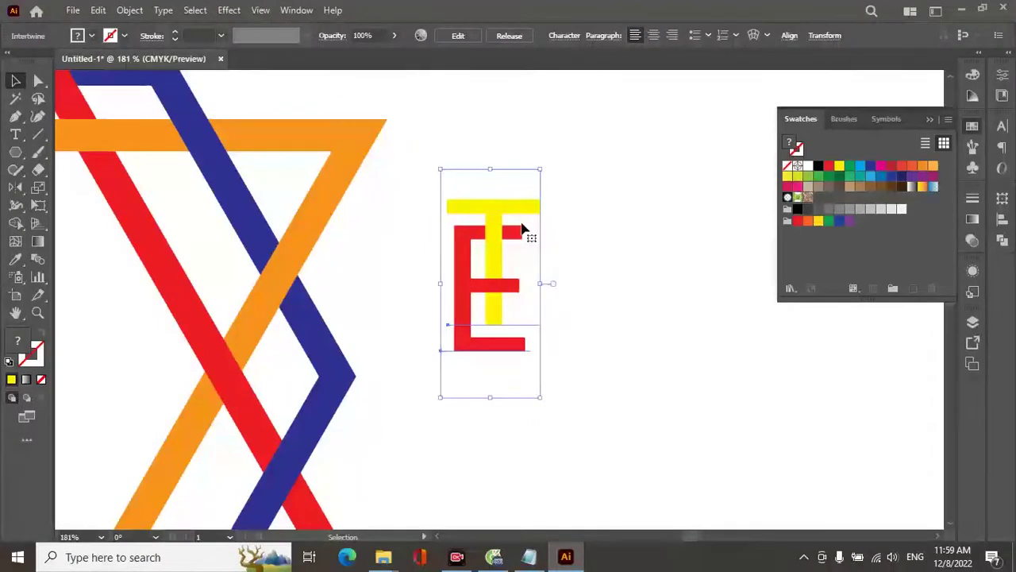
# Step: Edit the letters' intertwine to bring the E's middle bar in front of the T stem
pyautogui.click(129, 11)
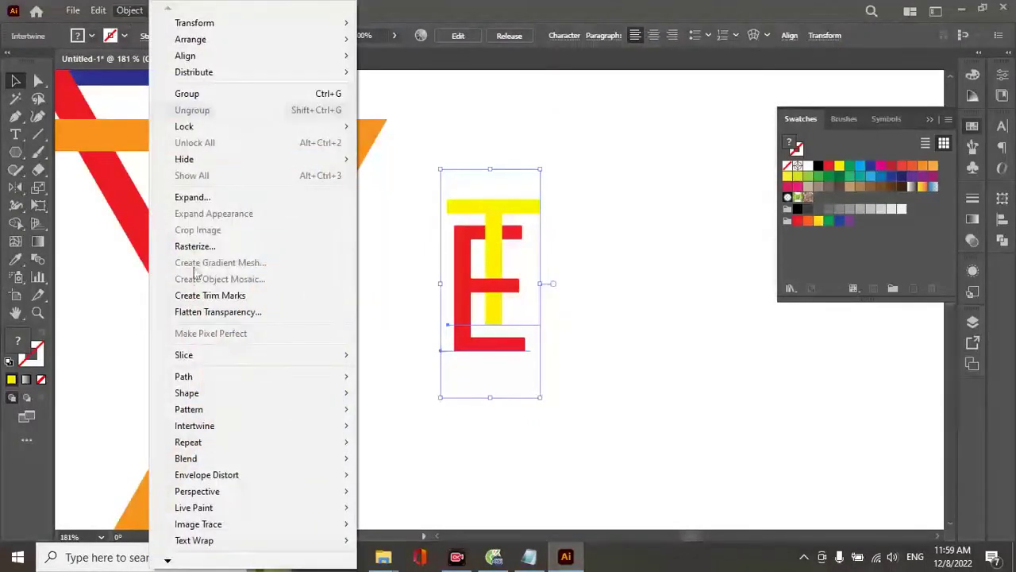
pyautogui.moveTo(195, 425)
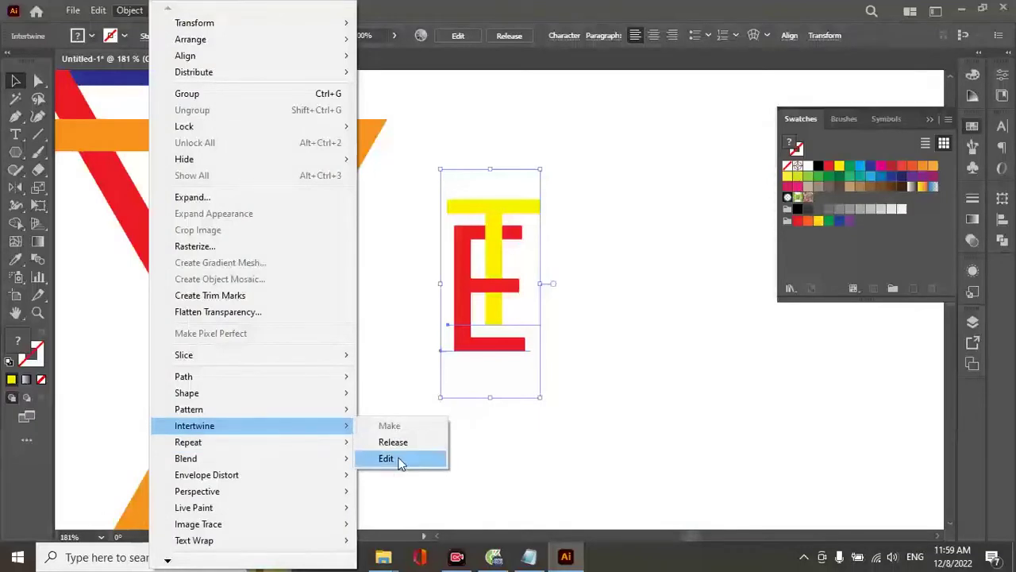
pyautogui.click(386, 459)
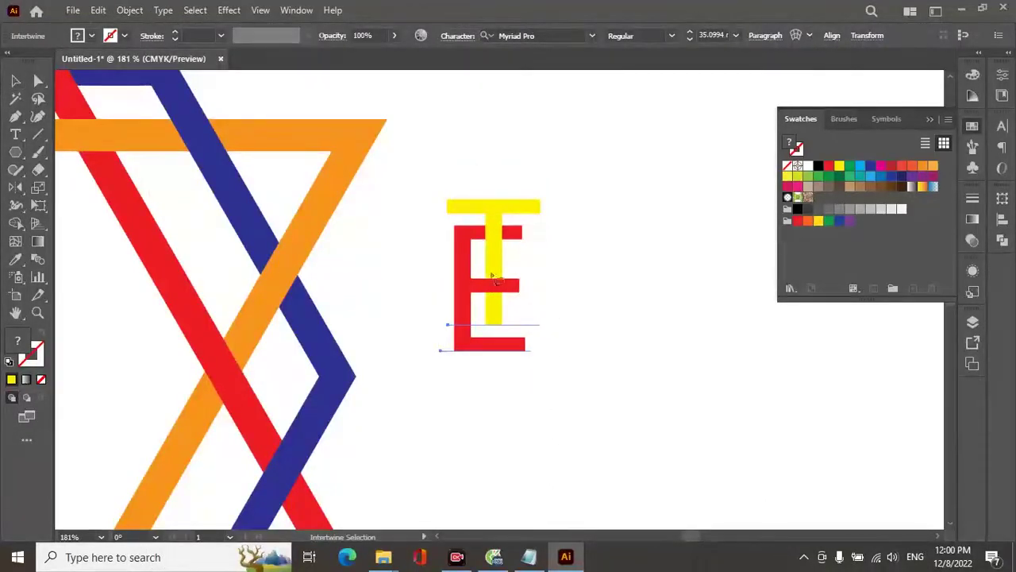
pyautogui.moveTo(474, 218)
pyautogui.mouseDown()
pyautogui.moveTo(512, 243)
pyautogui.moveTo(501, 262)
pyautogui.moveTo(512, 279)
pyautogui.moveTo(490, 277)
pyautogui.mouseUp()
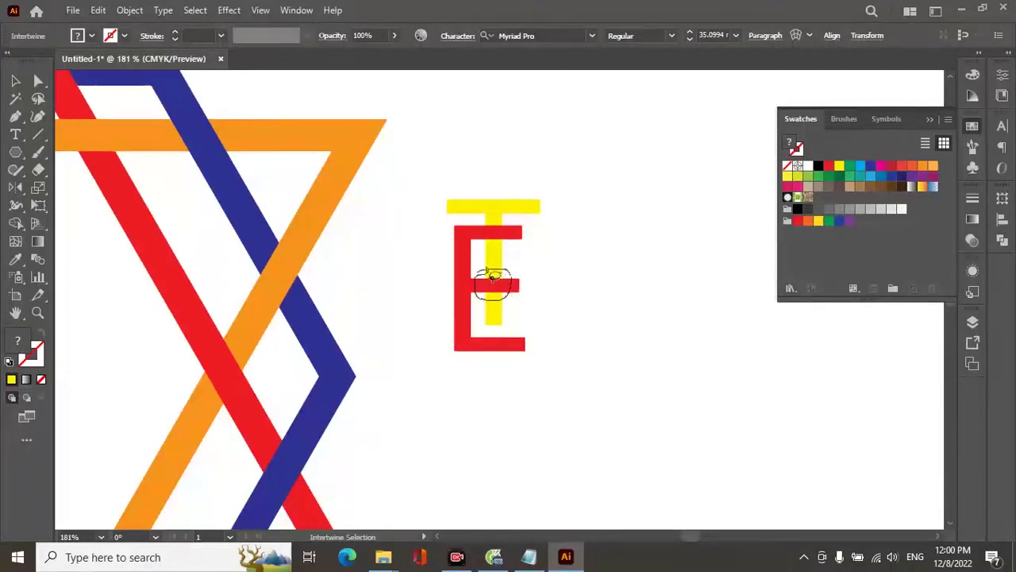
pyautogui.moveTo(492, 285); pyautogui.dragTo(492, 307)
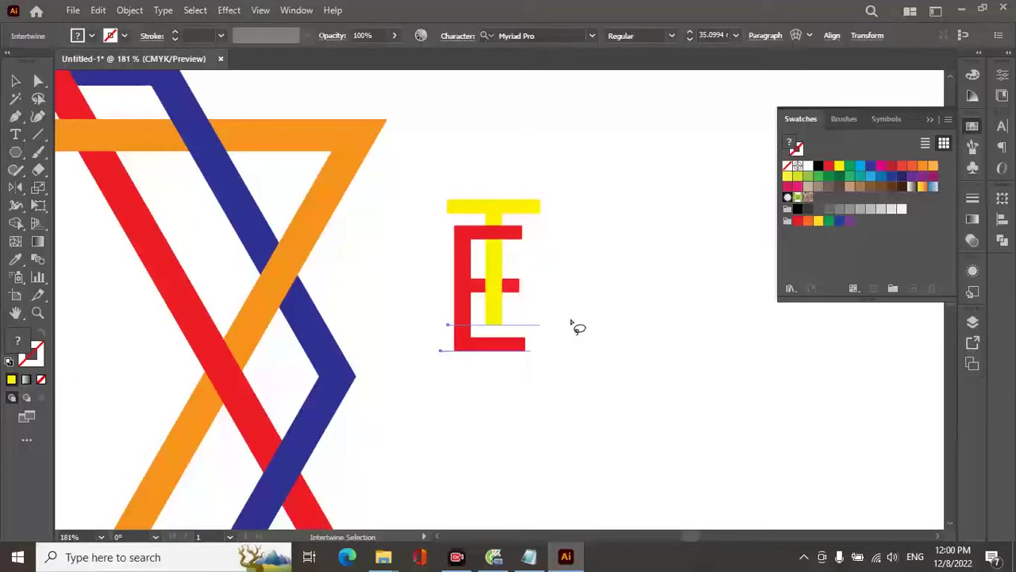
pyautogui.click(15, 80)
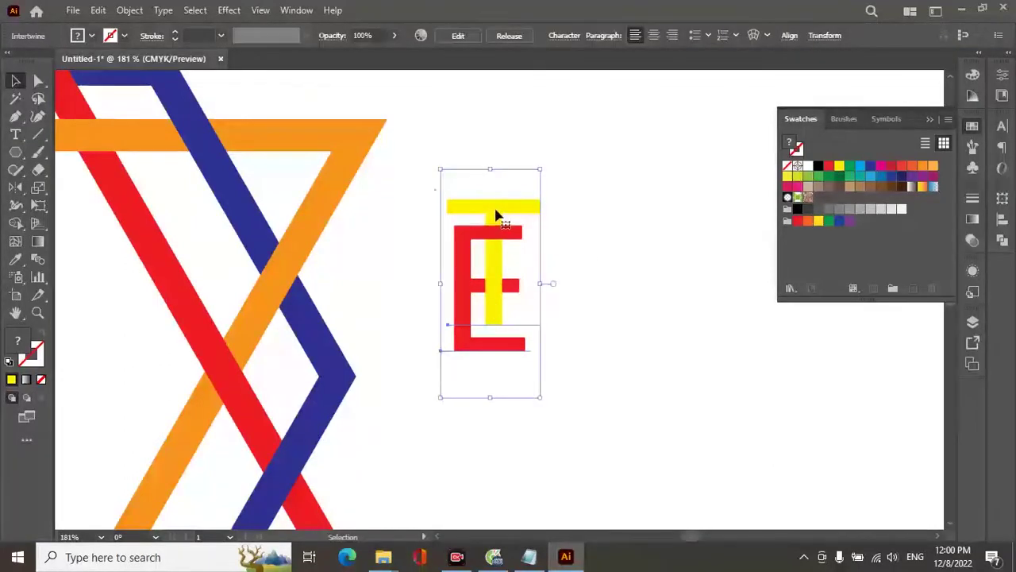
# Step: Release the T and E intertwine and move the red E right of the T
pyautogui.click(129, 10)
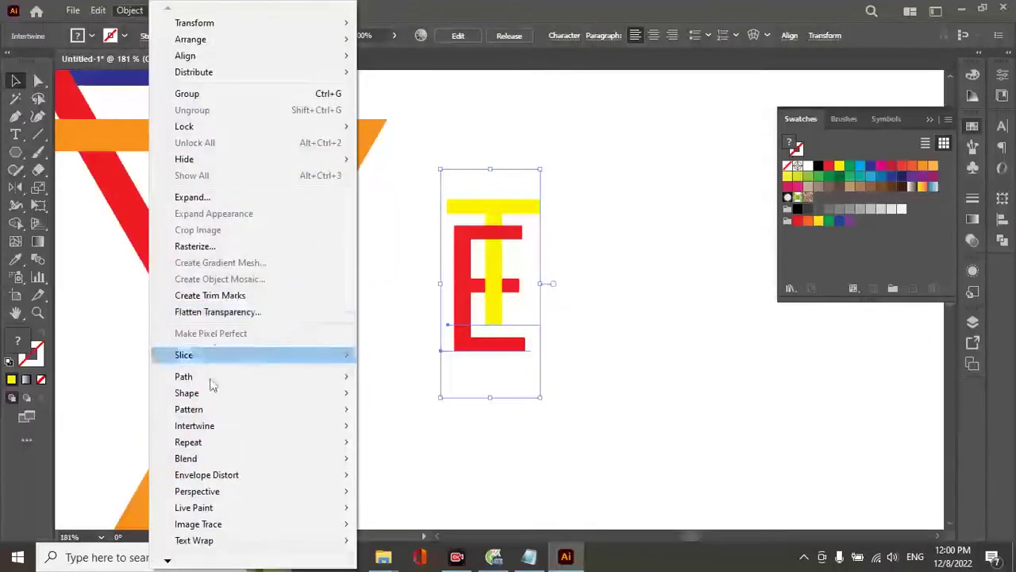
pyautogui.moveTo(195, 425)
pyautogui.click(405, 445)
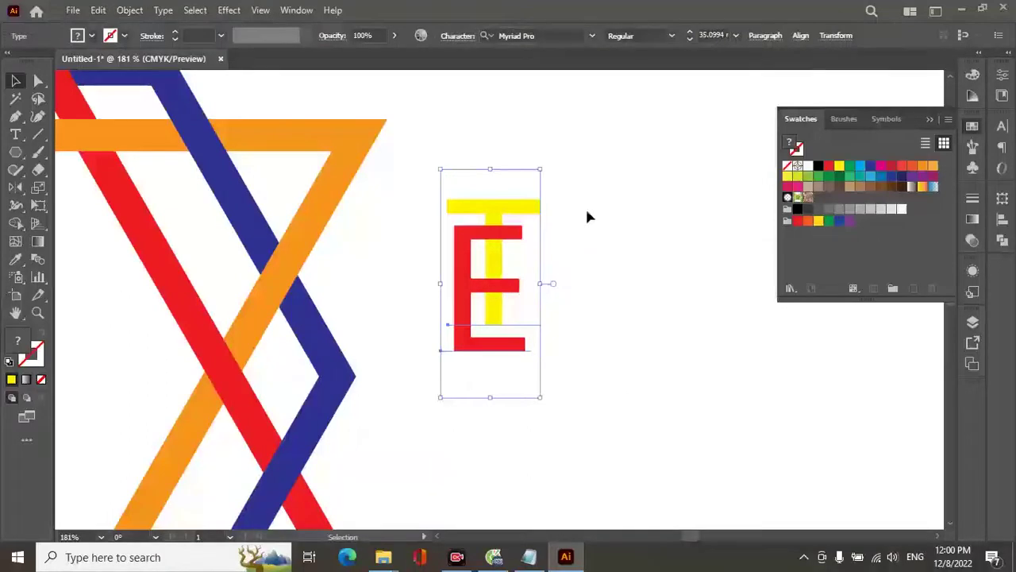
pyautogui.moveTo(511, 215); pyautogui.dragTo(619, 218)
pyautogui.click(458, 343)
pyautogui.hotkey('ctrl', 'z')
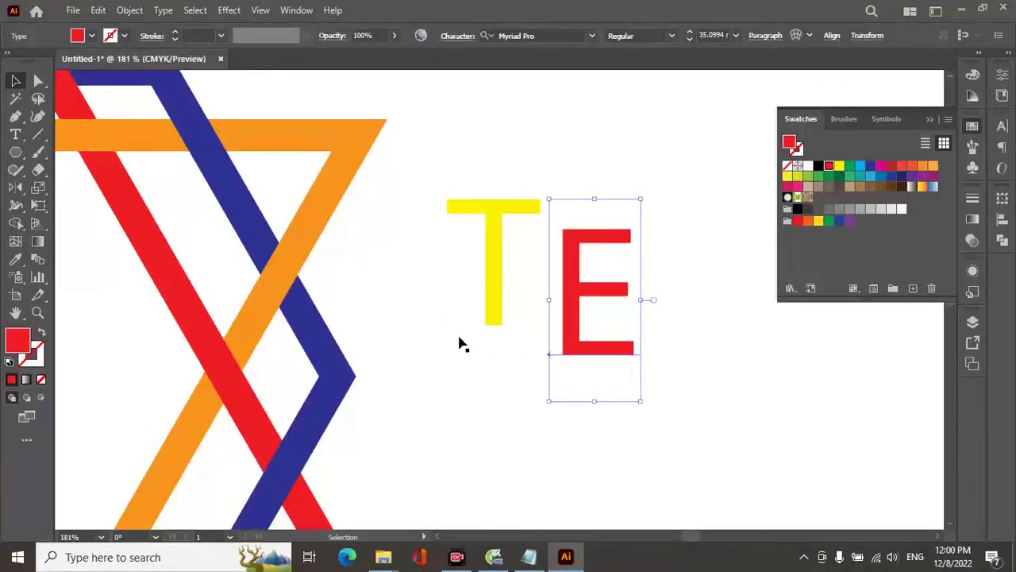